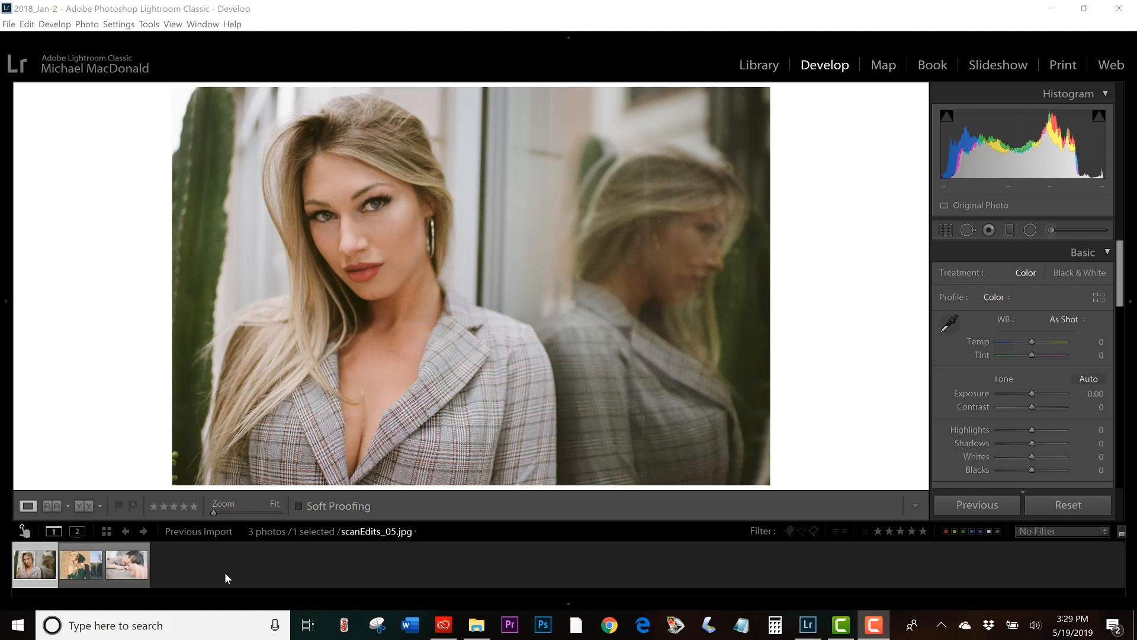
Look through the imported photos and return to the portrait scanEdits_05.jpg
click(81, 557)
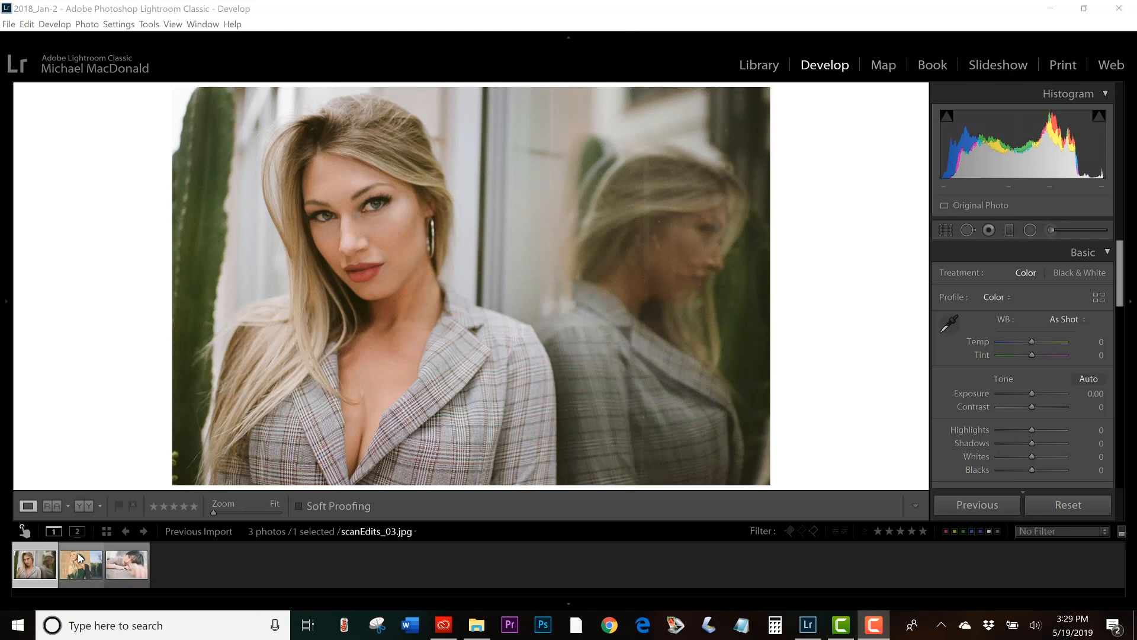
key(Right)
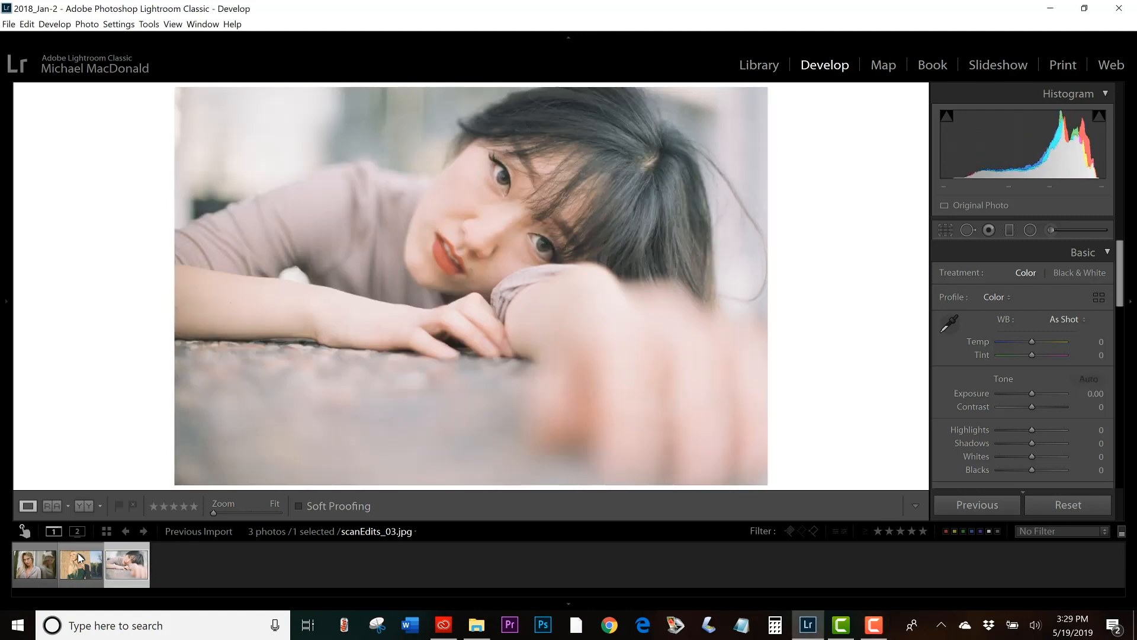
click(34, 567)
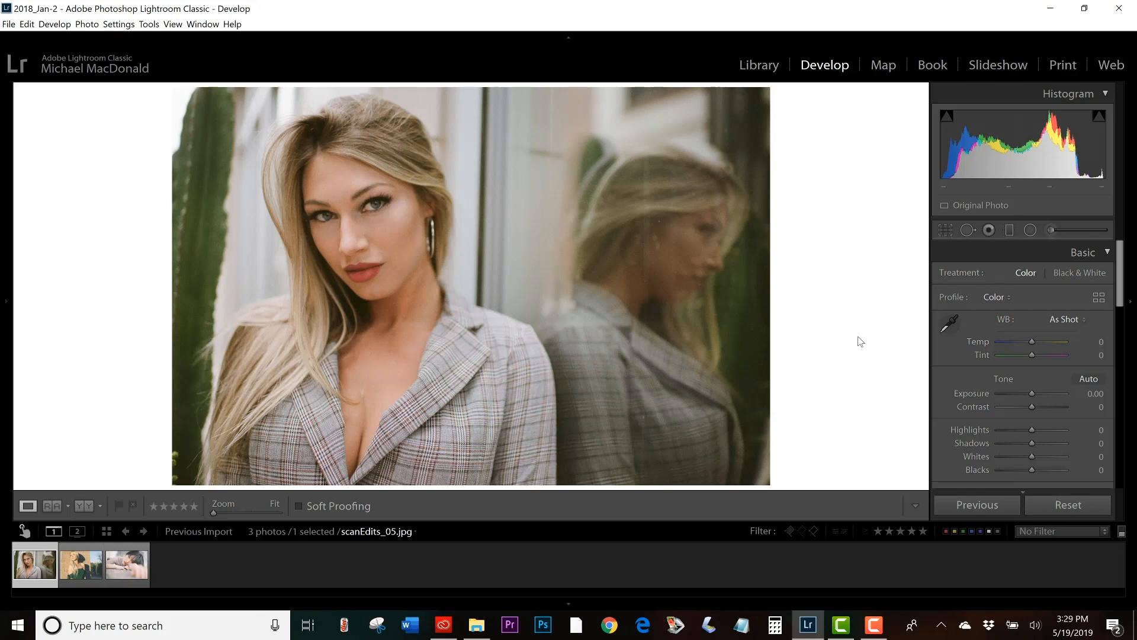
Set the white balance by sampling the pale wall beside the woman's head as the target neutral
click(953, 327)
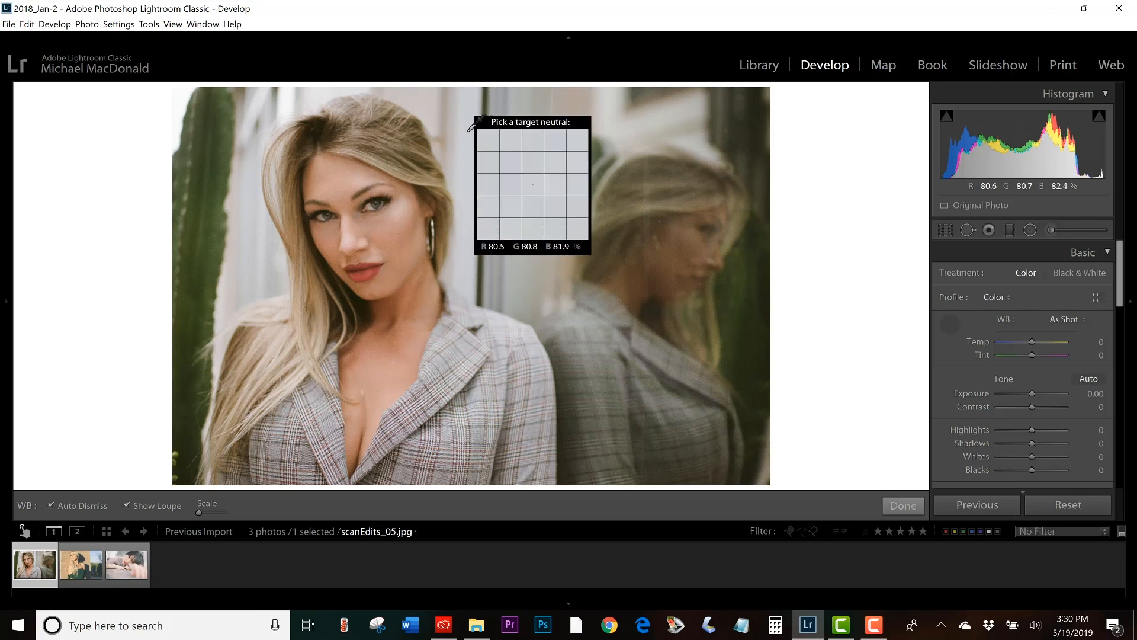
click(473, 129)
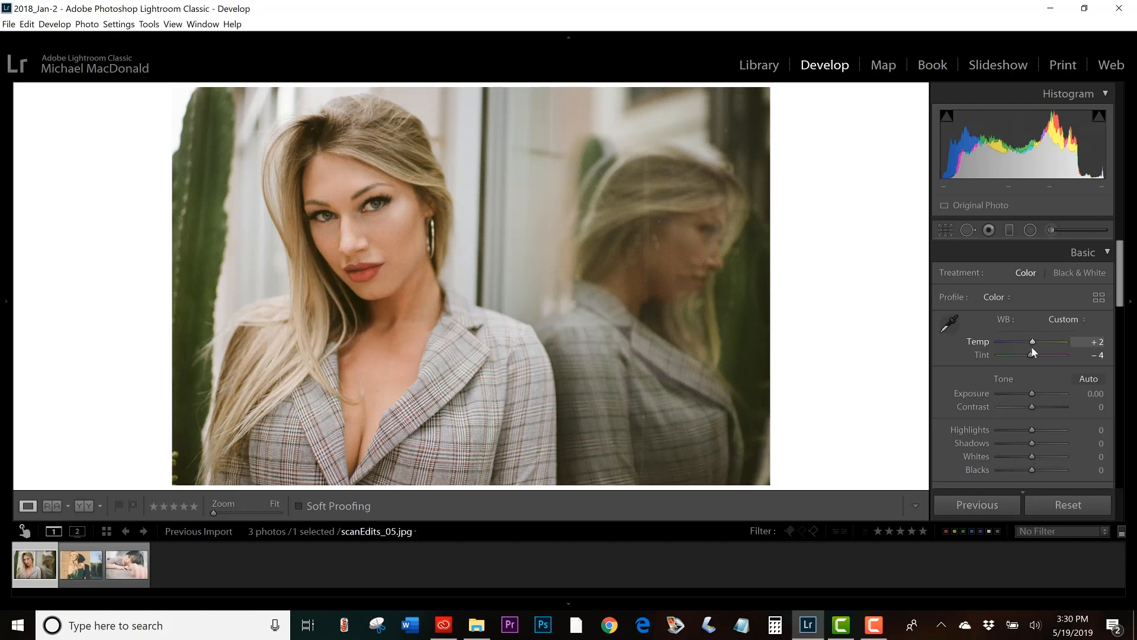
scroll(1024, 346, down, 5)
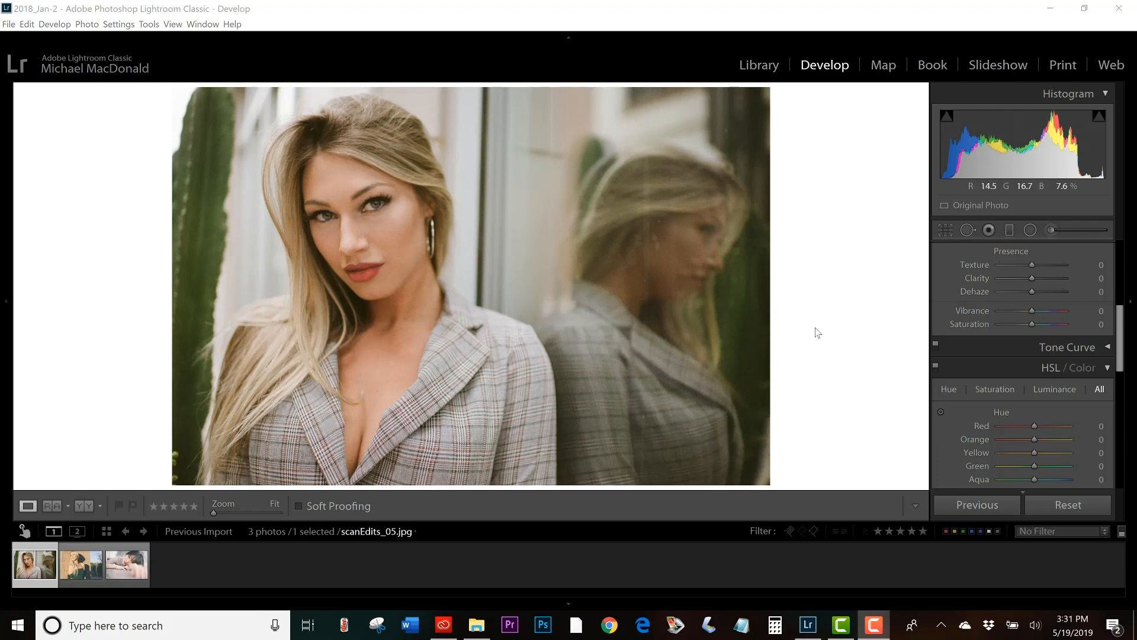
scroll(1120, 343, up, 5)
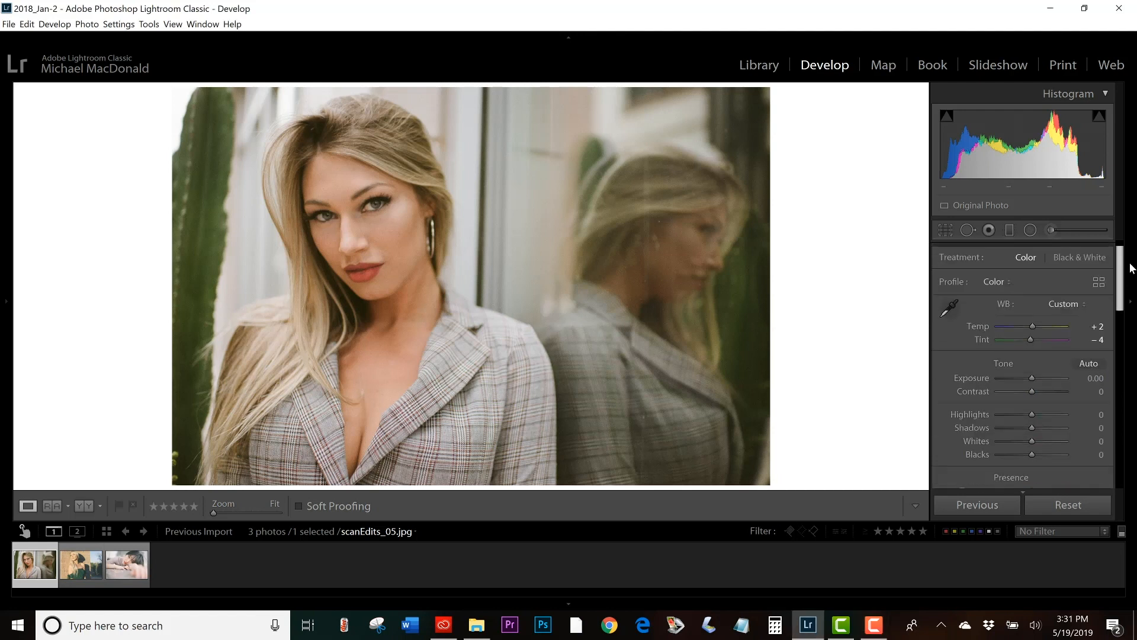
Set Tint to -5 and Exposure to +0.10
click(1102, 357)
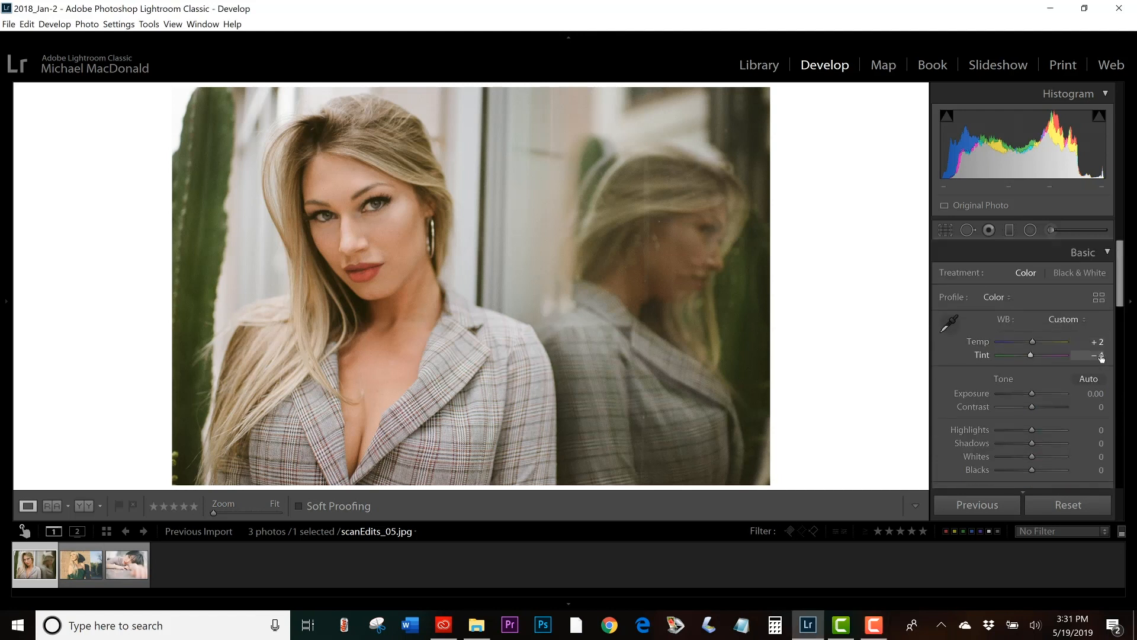
key(Down)
key(Return)
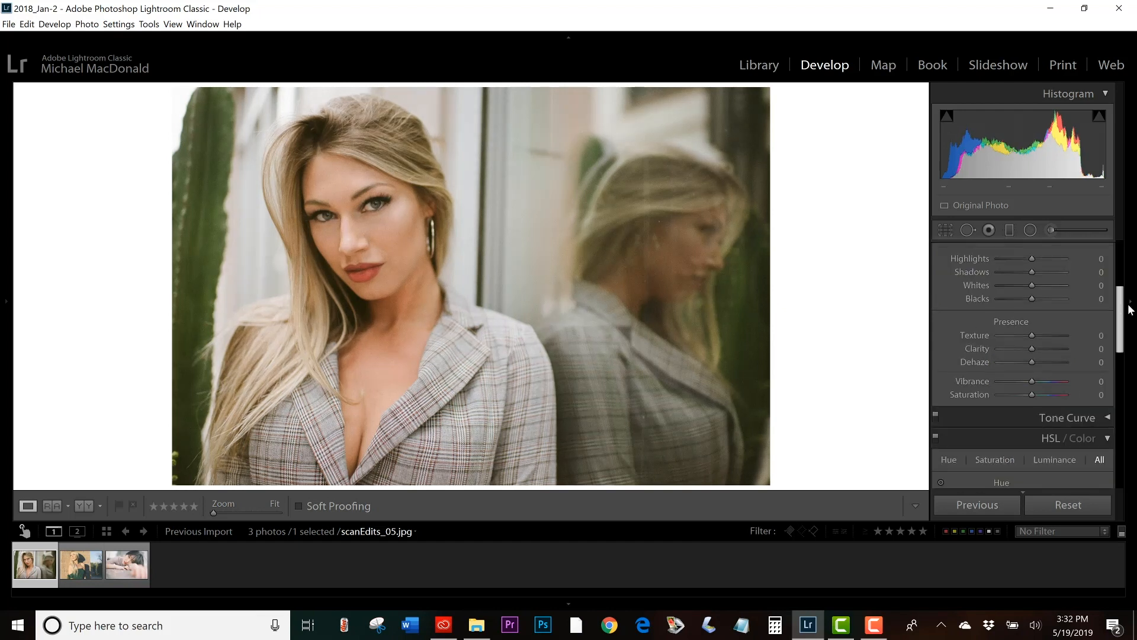
Check the clipping preview with Highlights at +100, and set Highlights to -5
drag(1122, 306, 1121, 300)
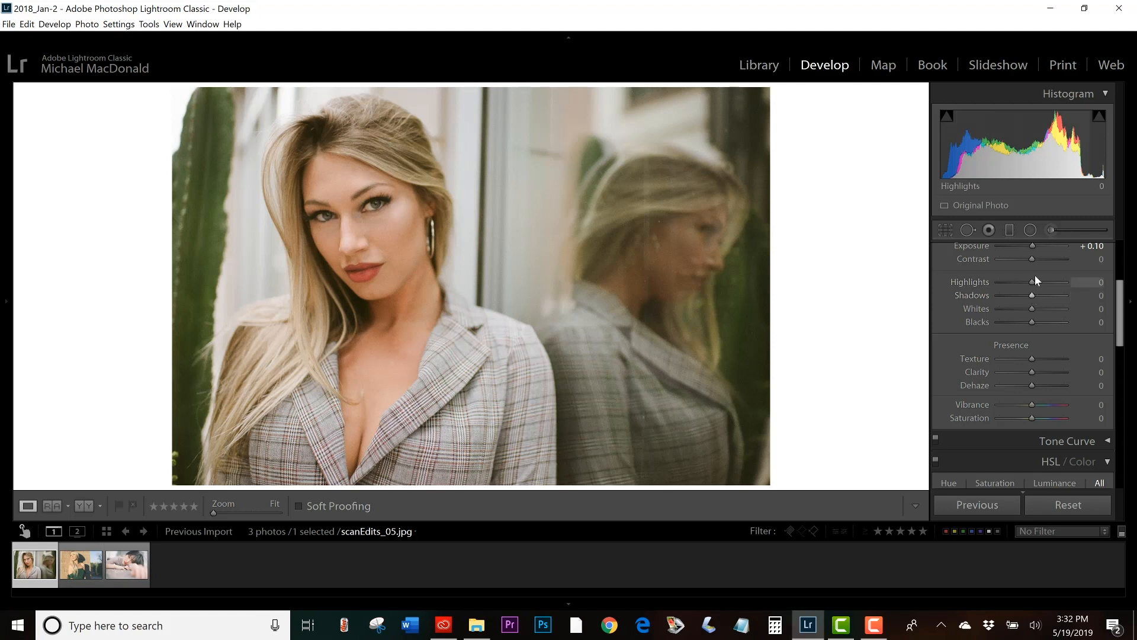
key(alt)
drag(1032, 283, 1075, 283)
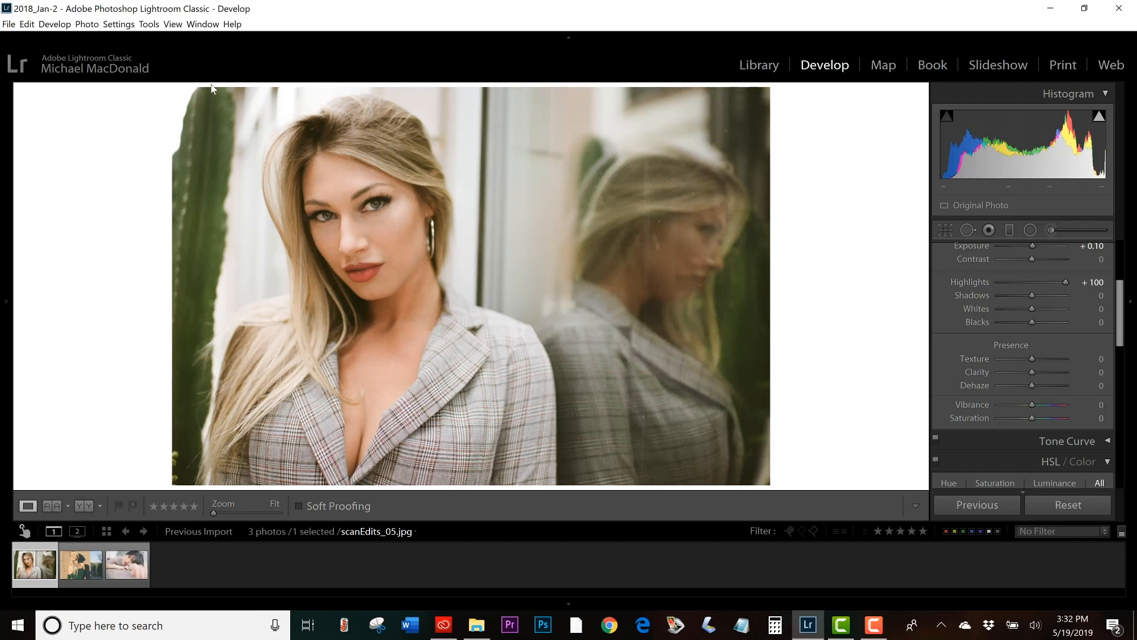
key(alt)
drag(1068, 283, 1071, 277)
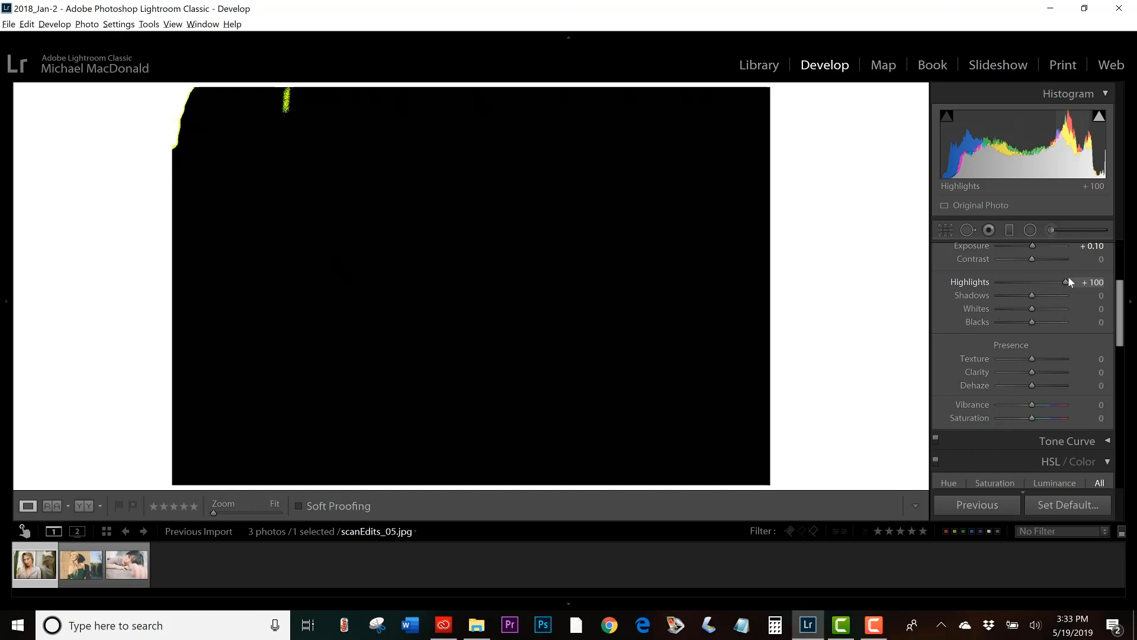
drag(1068, 278, 1032, 277)
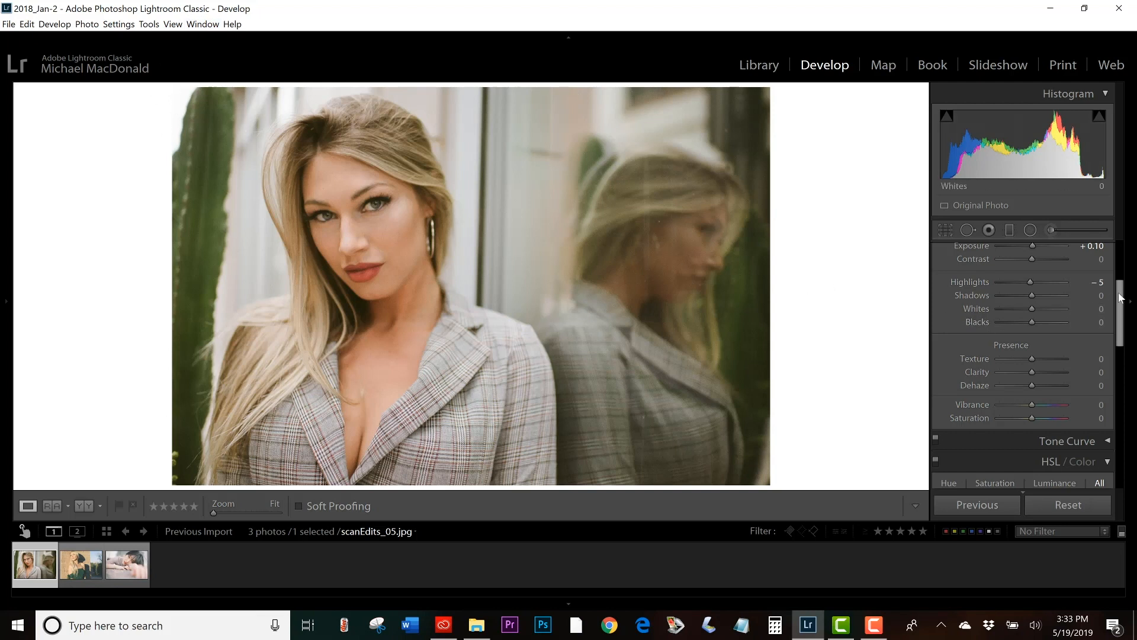
Test Shadows at -92 to judge the dark areas, and set Shadows to +24
drag(1128, 294, 1128, 272)
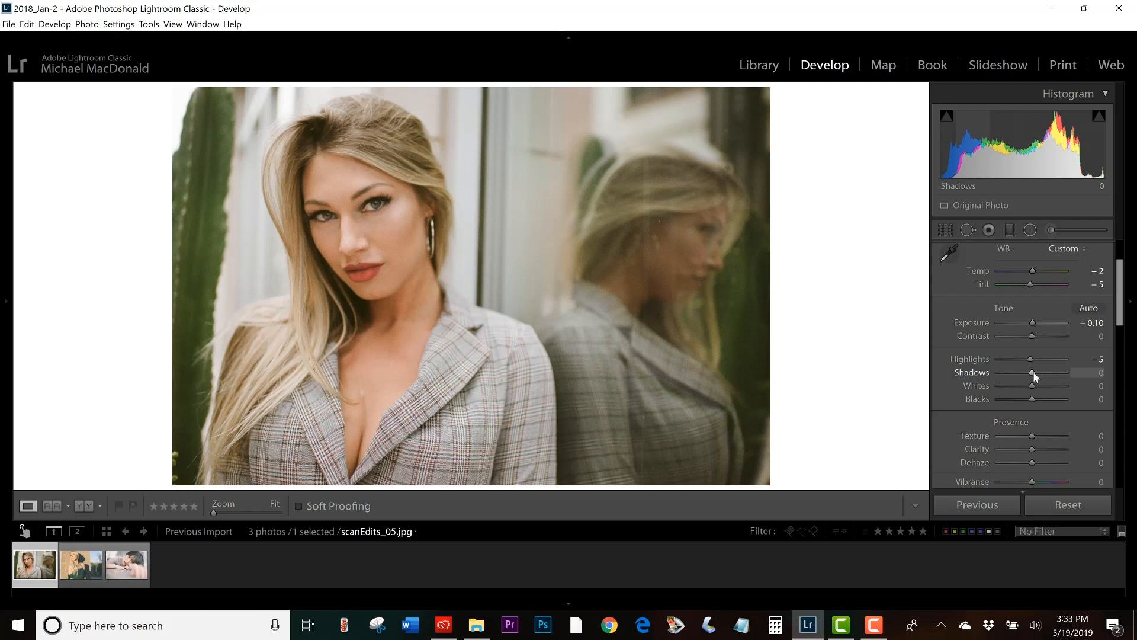
key(alt)
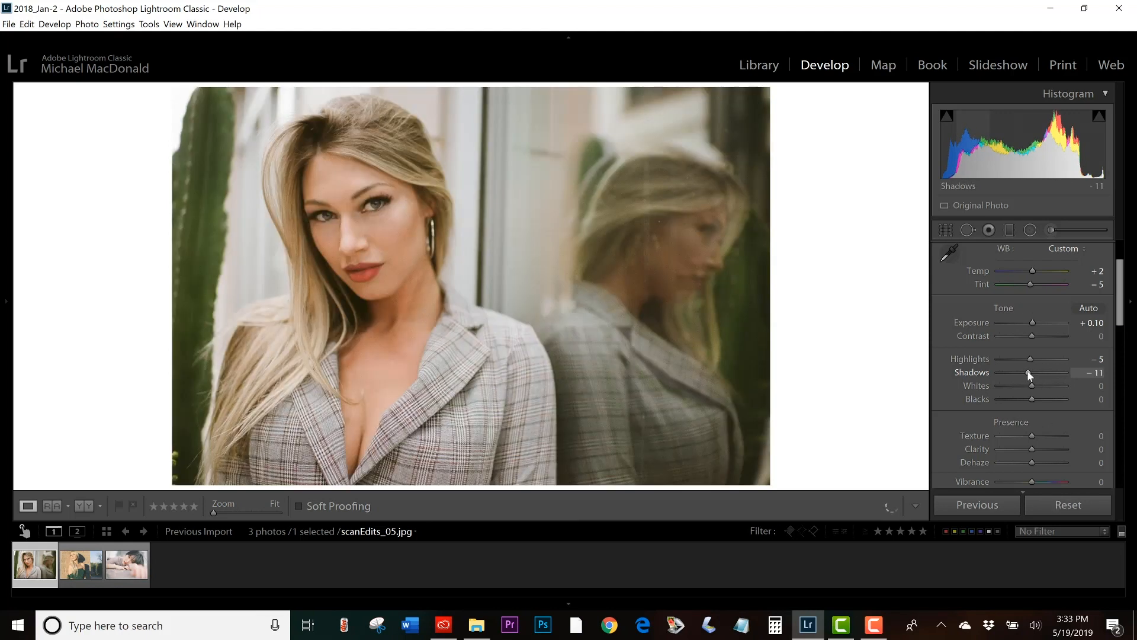
drag(1029, 371, 1001, 371)
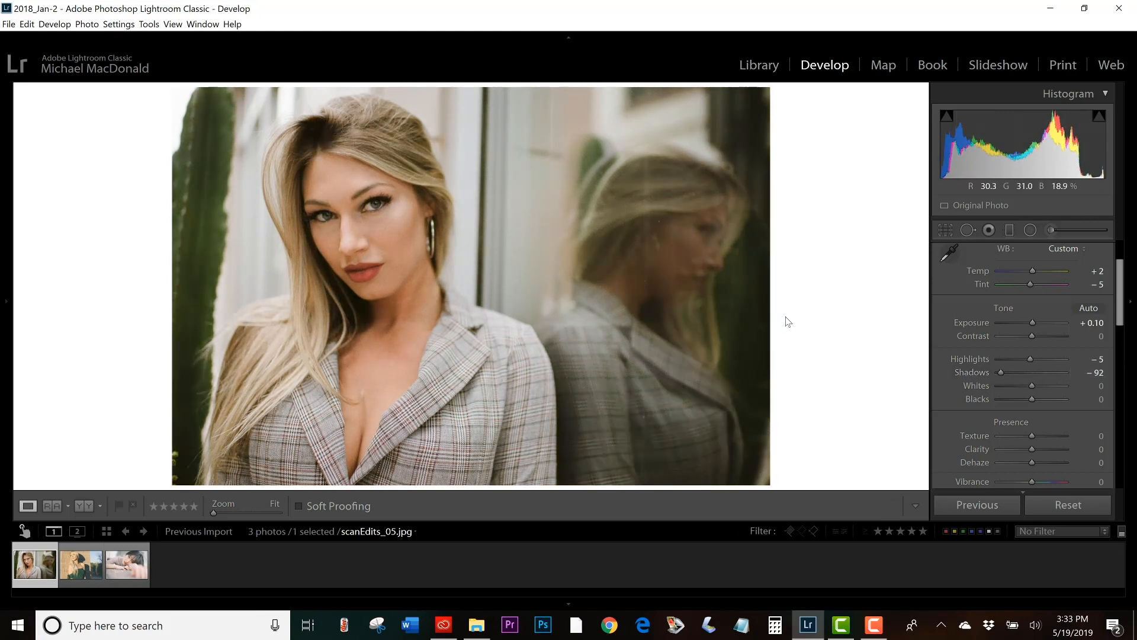
drag(1002, 370, 1041, 369)
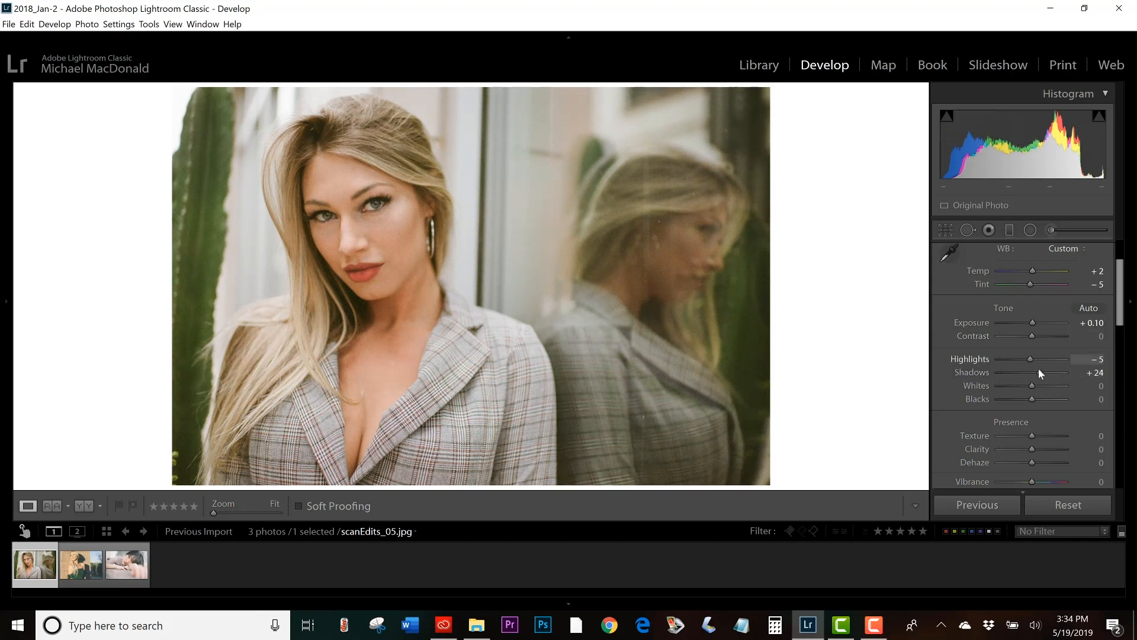
Set Whites to +7 and Blacks to -3 while checking the clipping preview
key(alt)
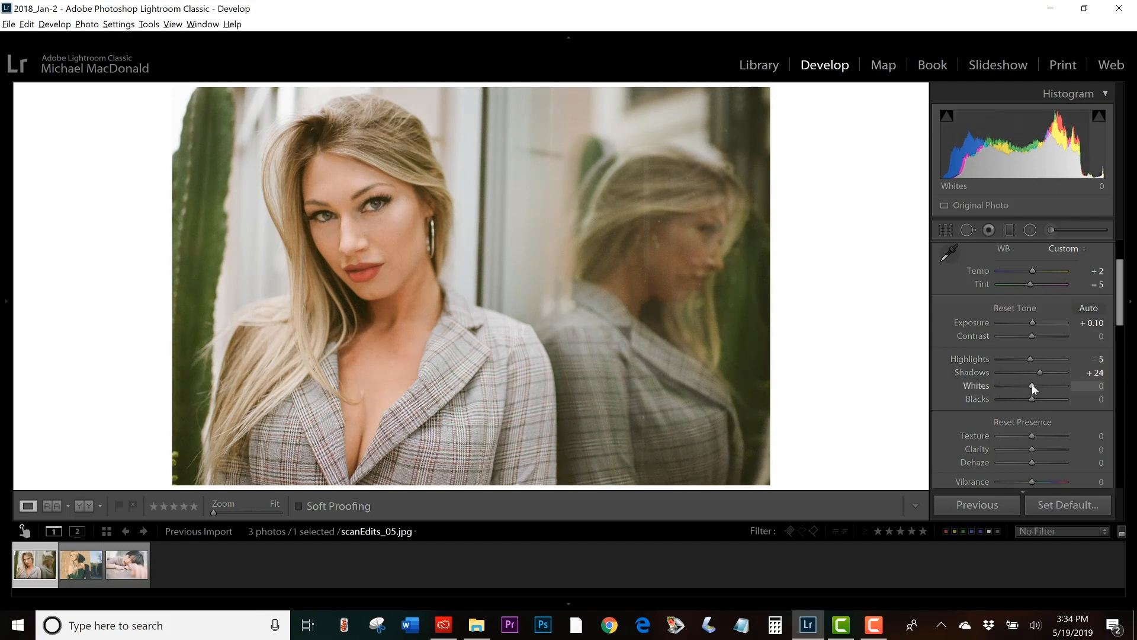
alt+click(1033, 387)
mouse_move(1033, 385)
mouse_down()
mouse_move(1050, 386)
mouse_move(1035, 386)
mouse_up()
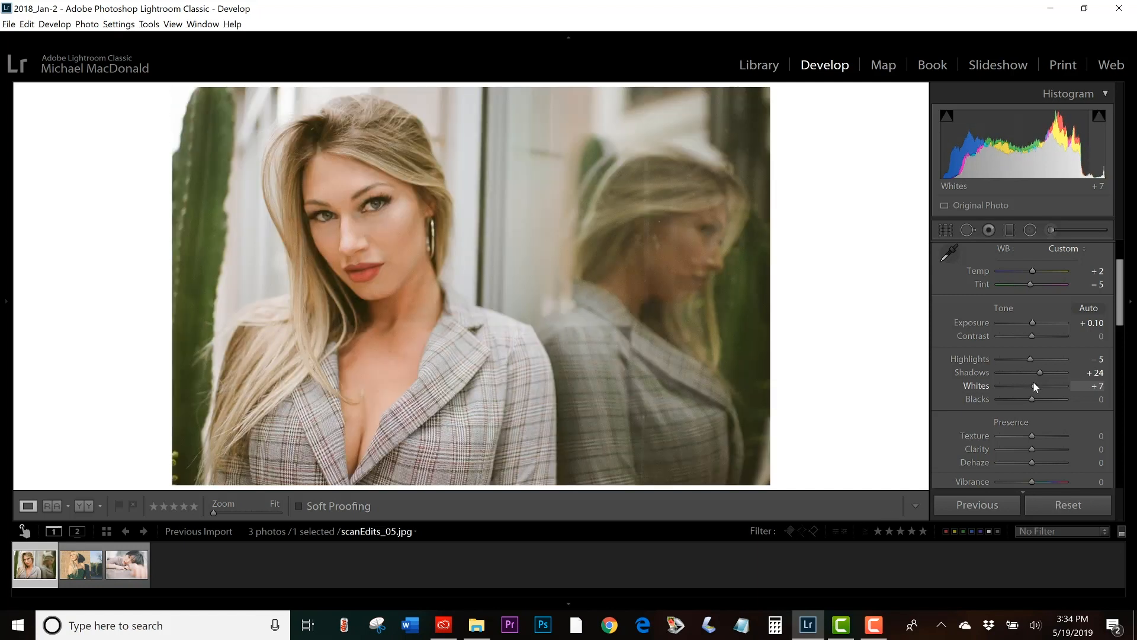
key(alt)
mouse_move(1033, 400)
mouse_down()
mouse_move(1020, 394)
mouse_move(1029, 399)
mouse_up()
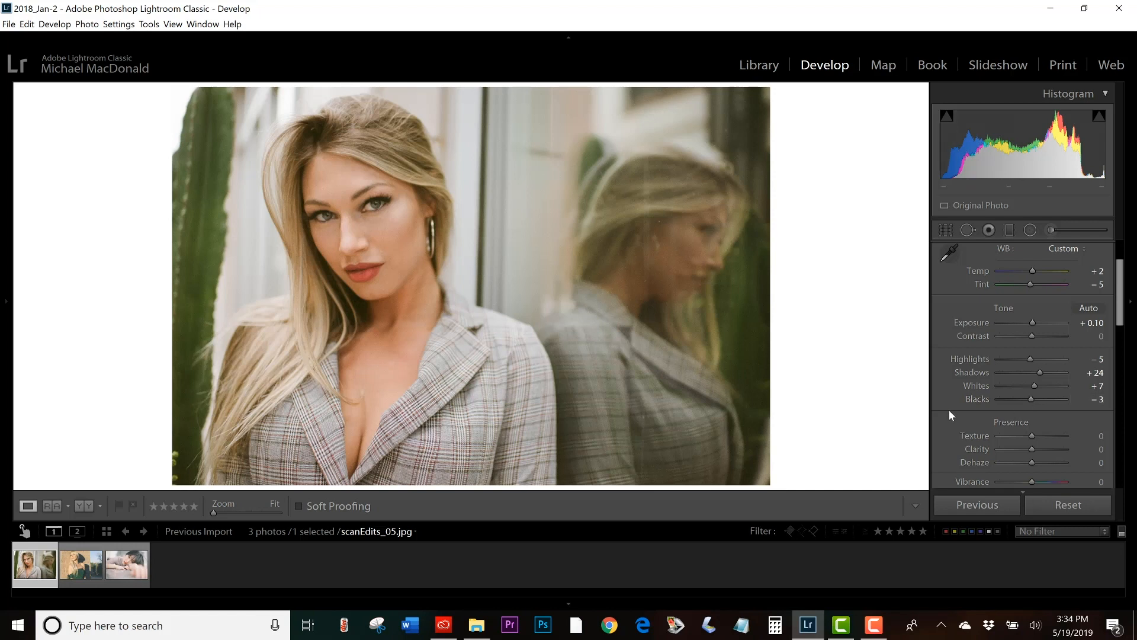
Prepare an adjustment brush for the eyes with its effects reset, Exposure at 0.24 and Shadows at 59
scroll(949, 410, up, 3)
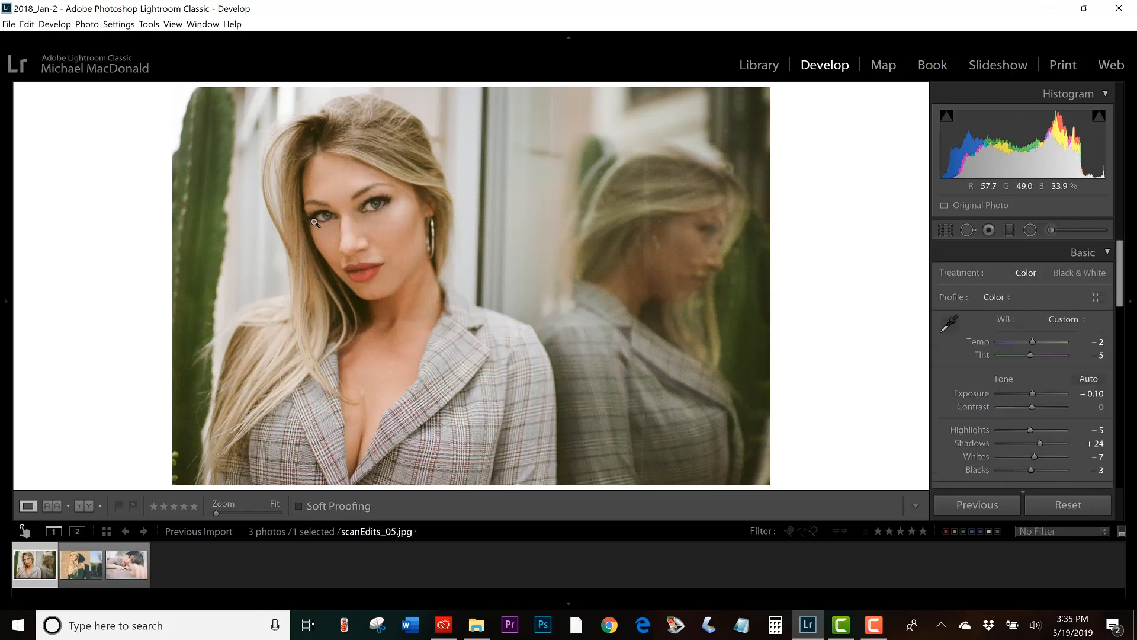
click(342, 212)
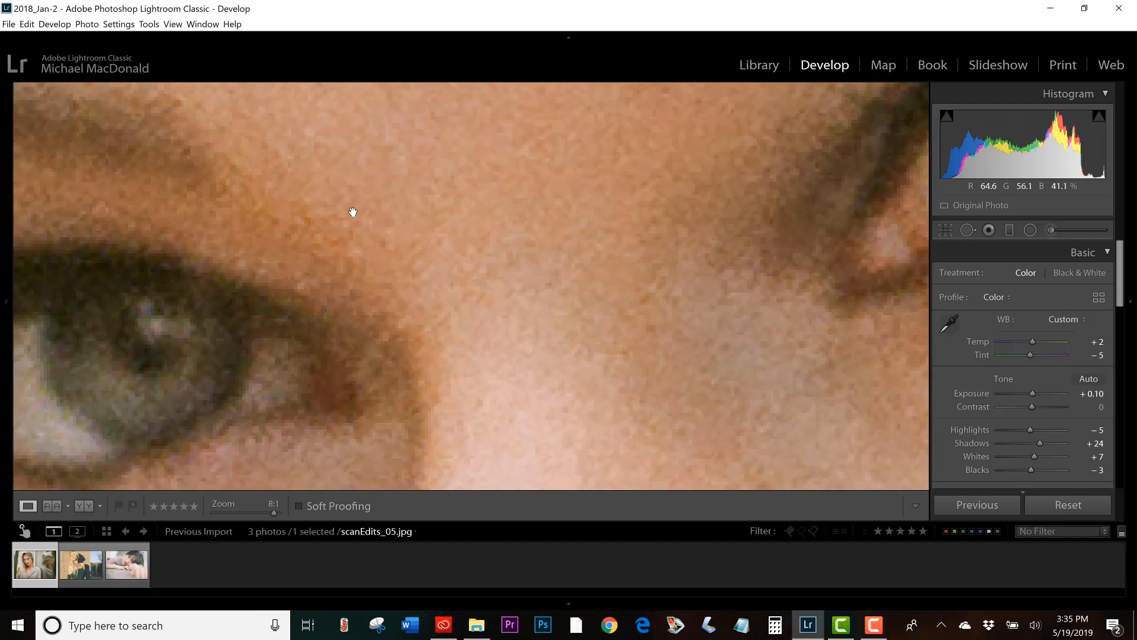
click(353, 212)
click(353, 212)
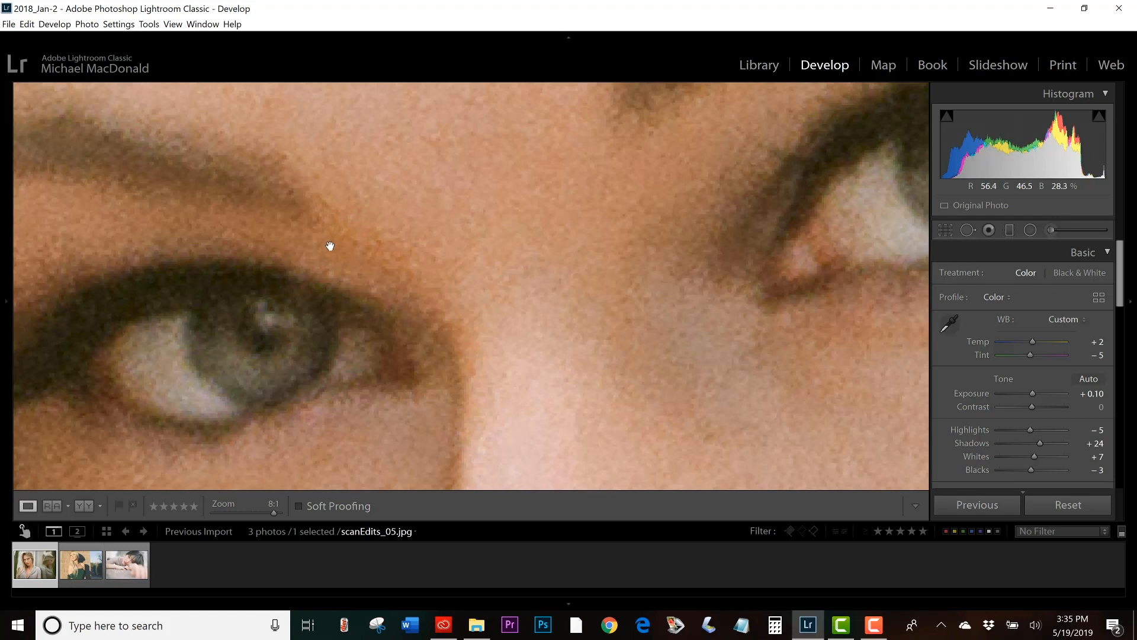
click(409, 278)
click(358, 215)
click(1050, 232)
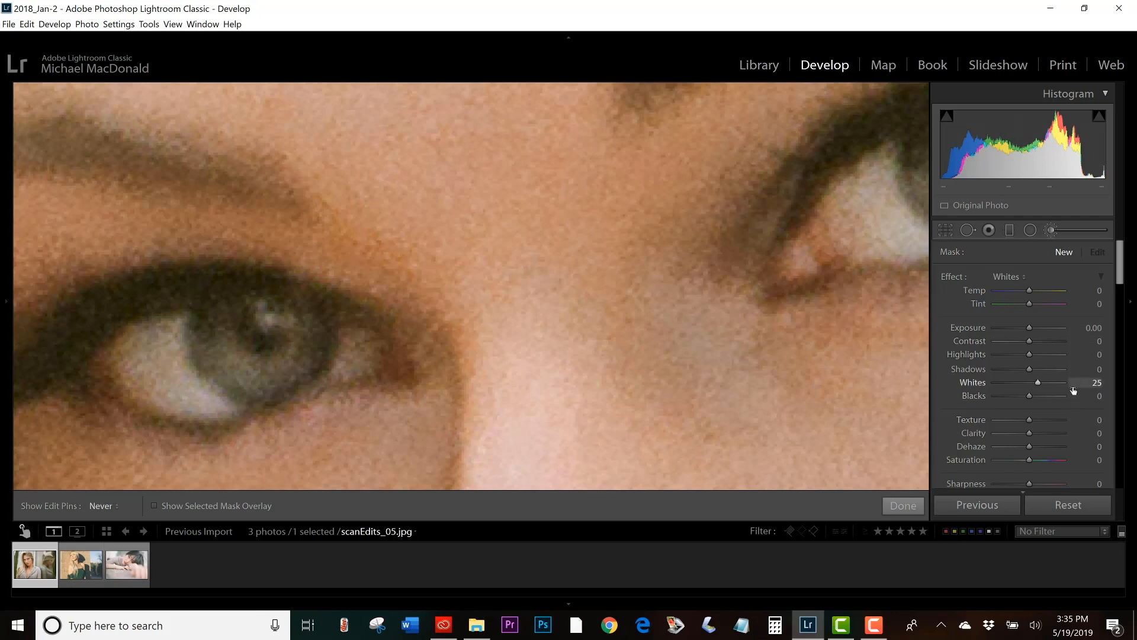
double_click(954, 274)
drag(1031, 332, 1031, 331)
drag(1032, 368, 1050, 368)
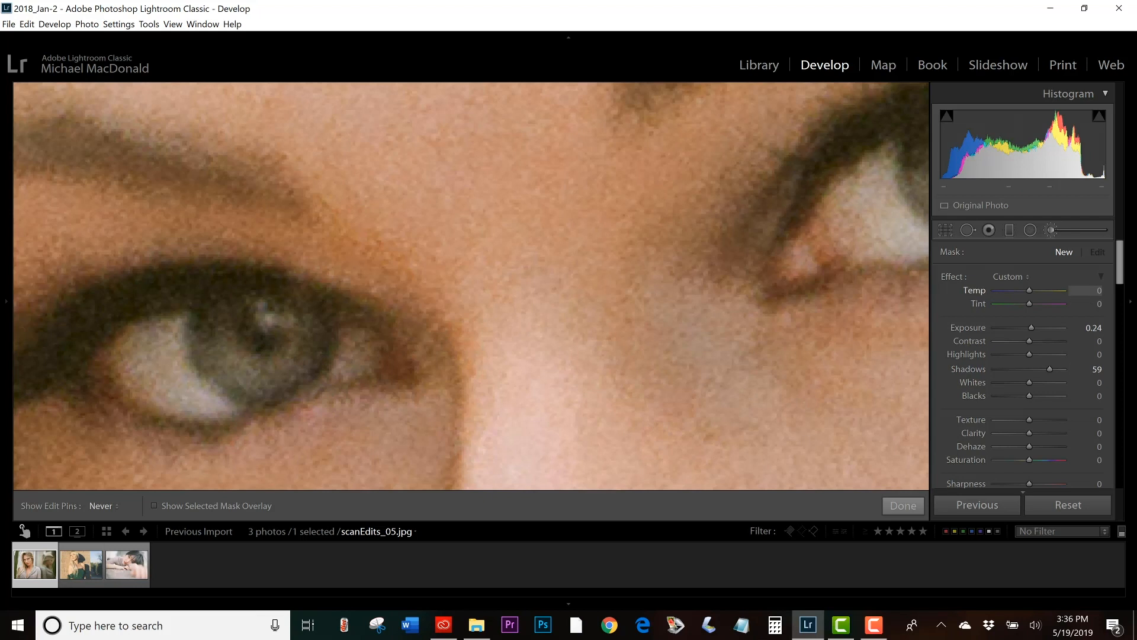
Paint the brightening brush over the iris of the eye on the left, and toggle the brush effect to compare before and after
drag(1121, 261, 1124, 299)
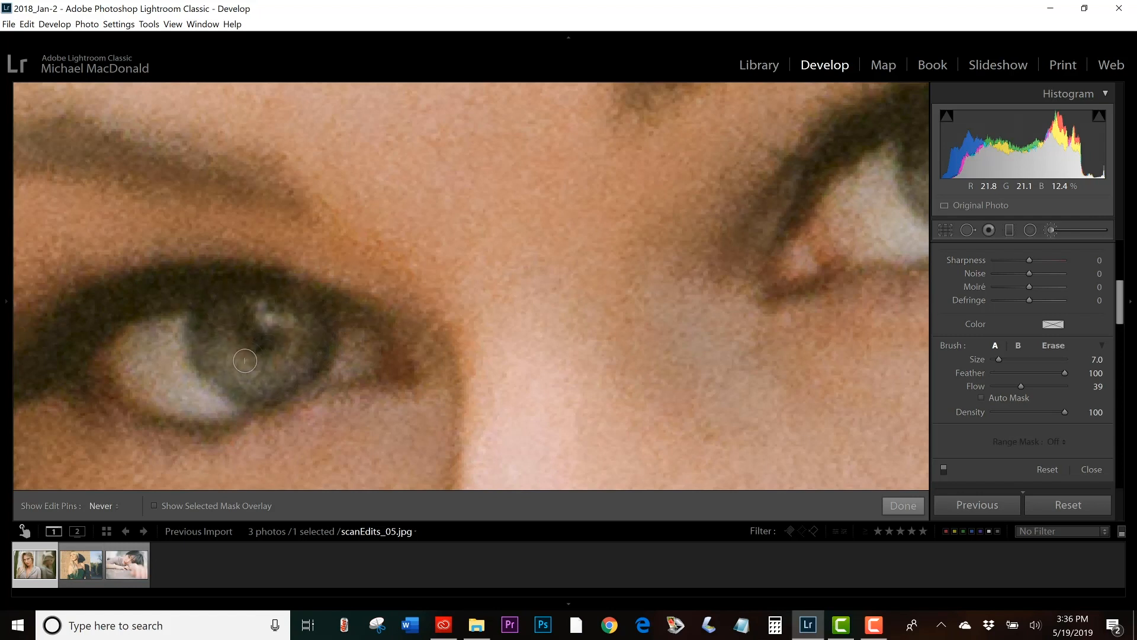
click(308, 324)
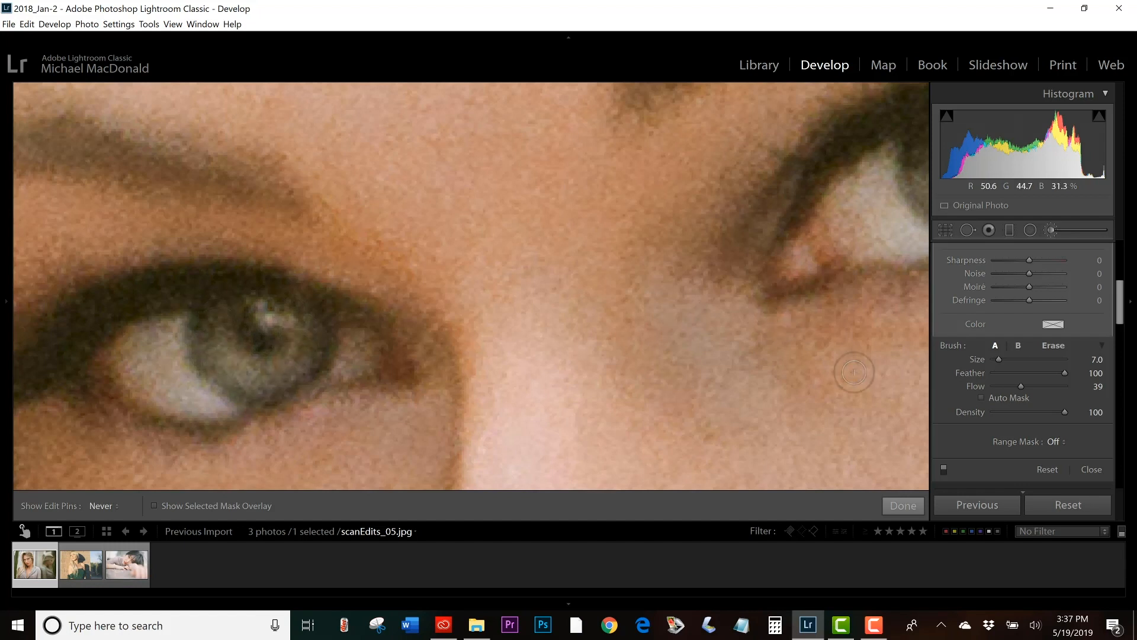
click(943, 468)
click(944, 468)
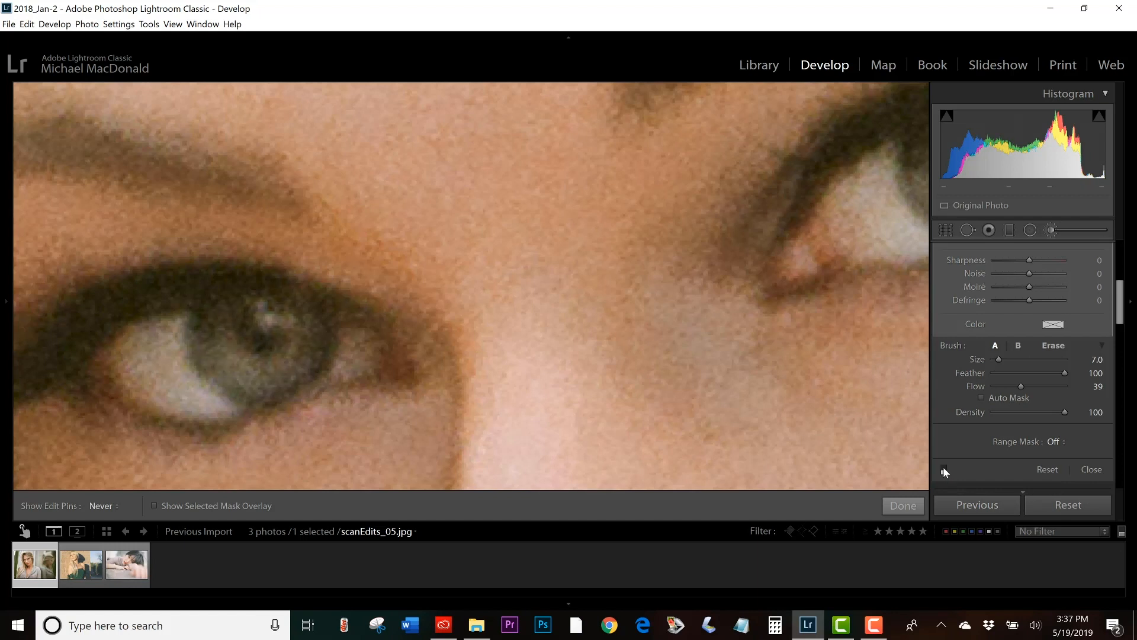
click(946, 471)
Reduce the brush size to 0.1 at the other eye and leave the adjustment brush
mouse_move(787, 254)
mouse_down()
mouse_move(369, 337)
mouse_move(196, 353)
mouse_up()
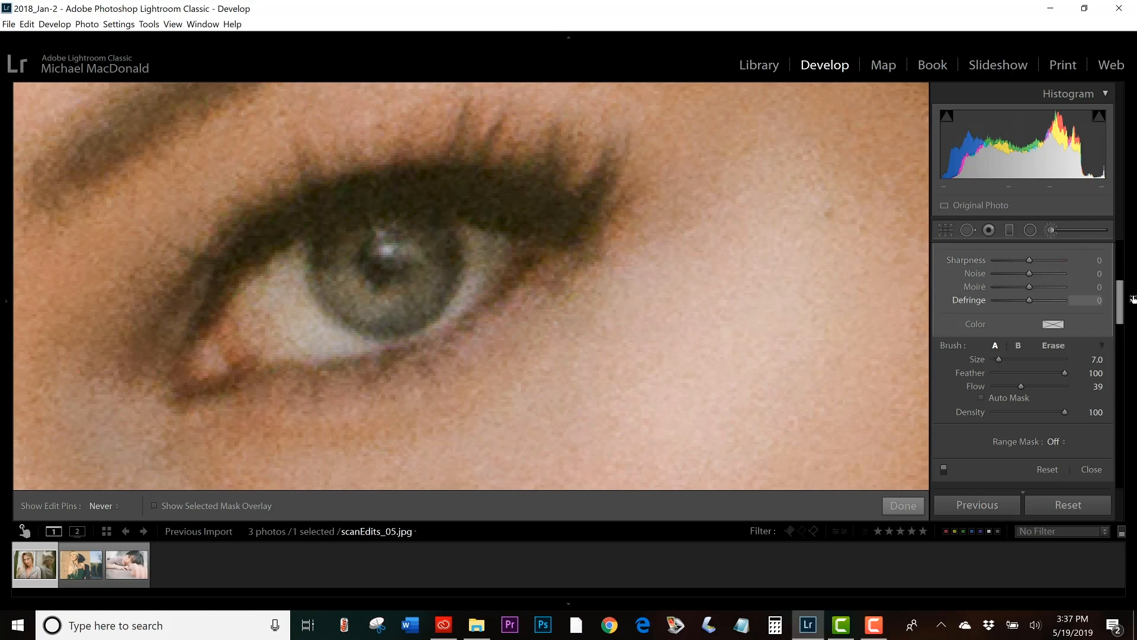
scroll(796, 406, down, 6)
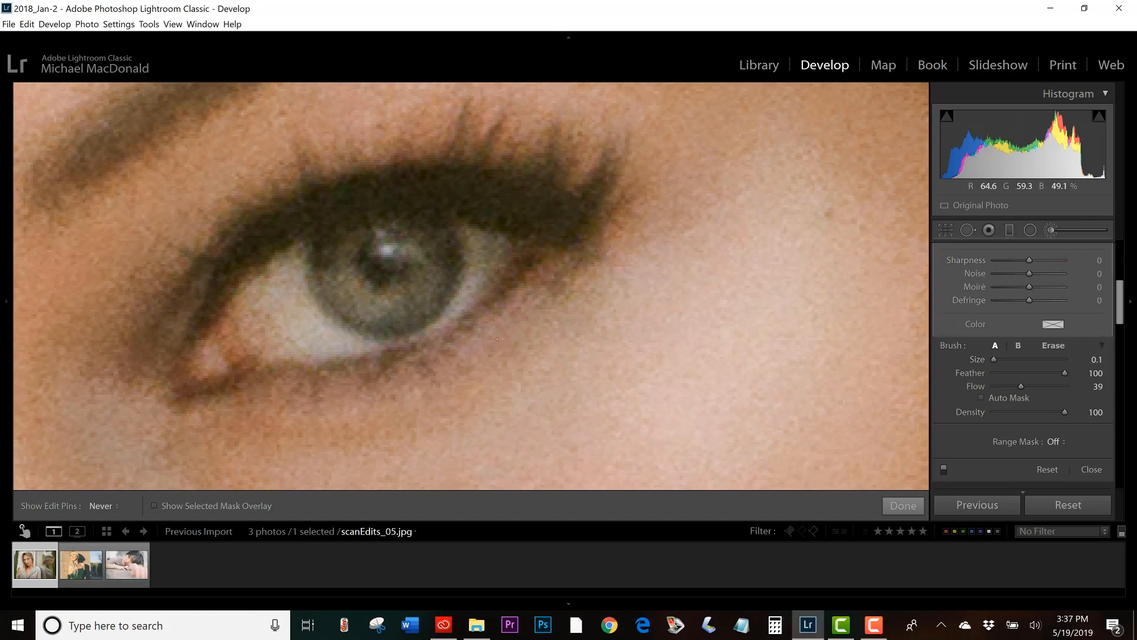
key(k)
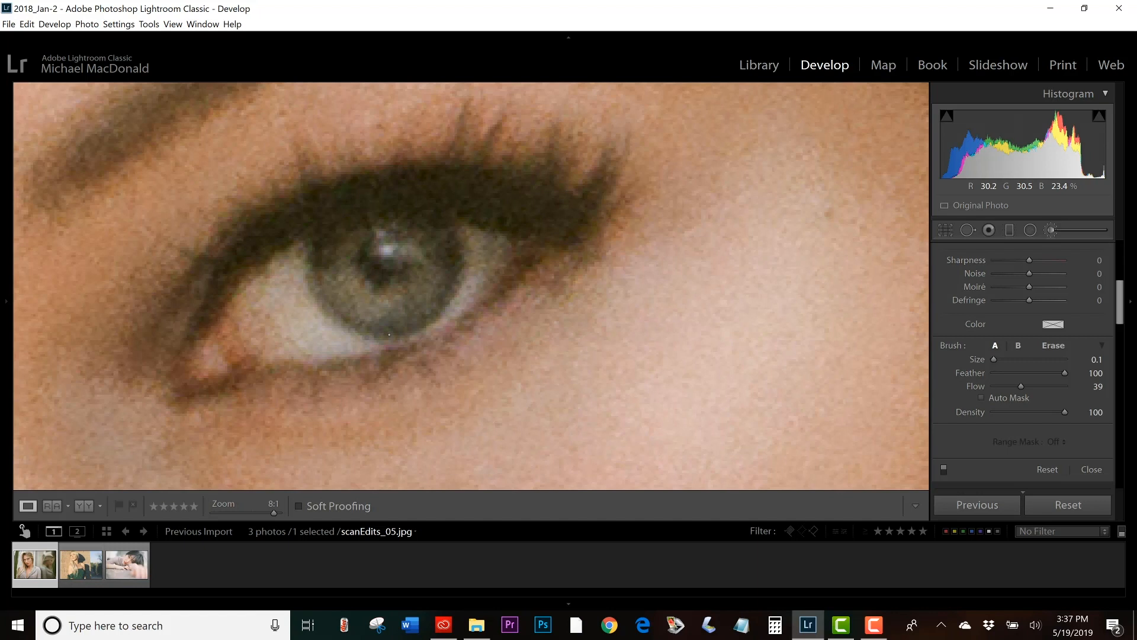
click(389, 335)
click(389, 334)
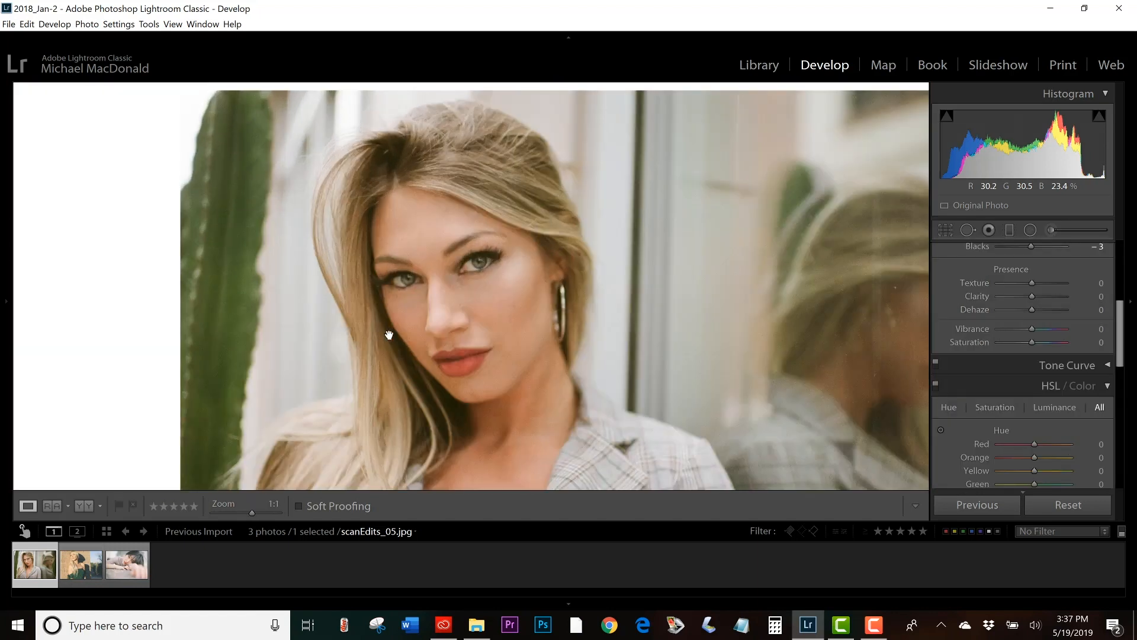
key(ctrl+equal)
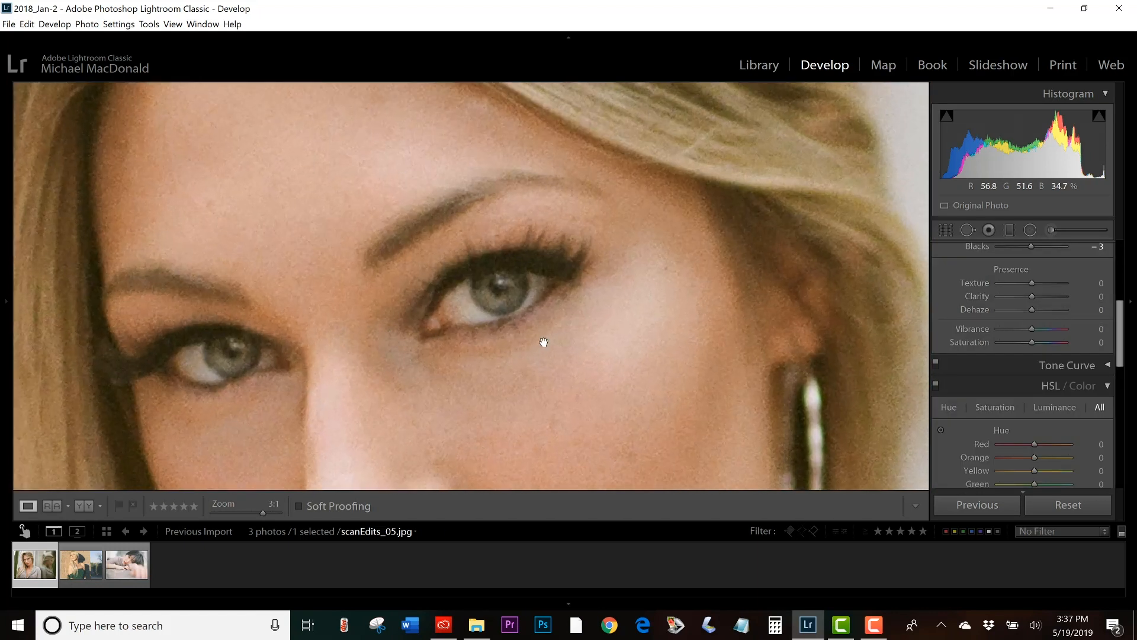
Reopen the adjustment brush and toggle its effect off and on to compare the eyes before and after
click(1047, 232)
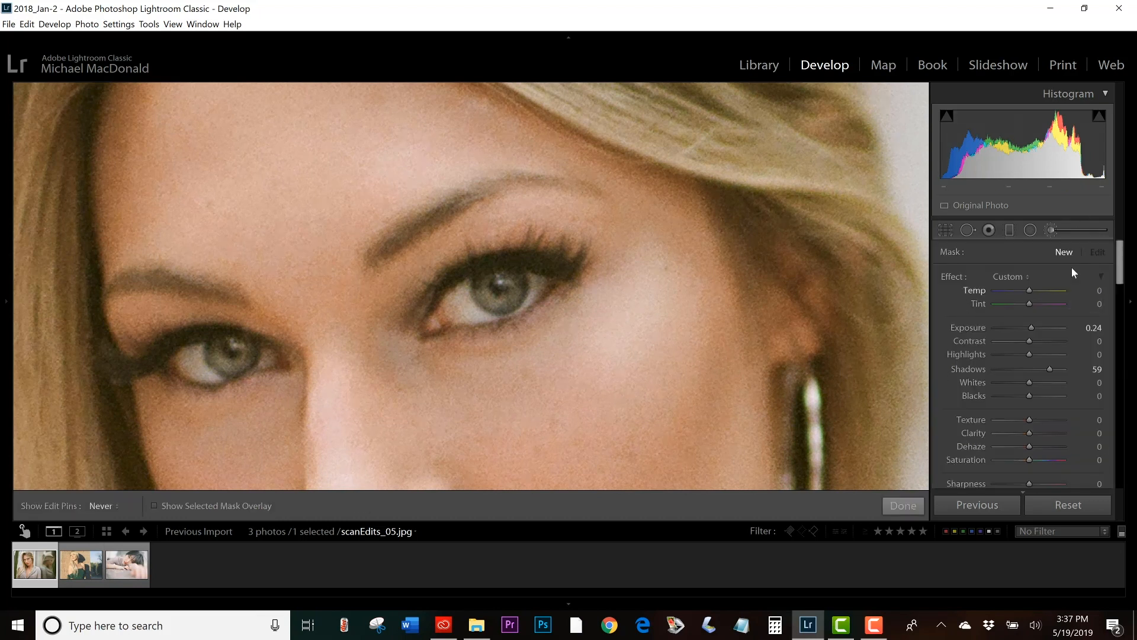
click(1055, 233)
click(1051, 230)
scroll(991, 329, down, 3)
scroll(990, 328, down, 3)
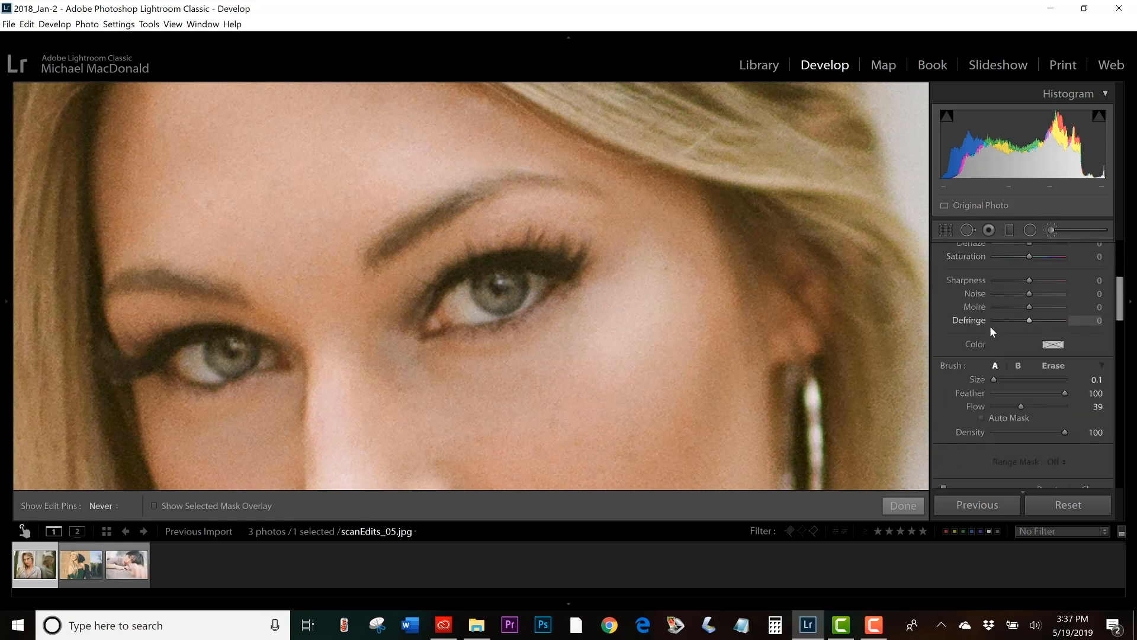
click(945, 423)
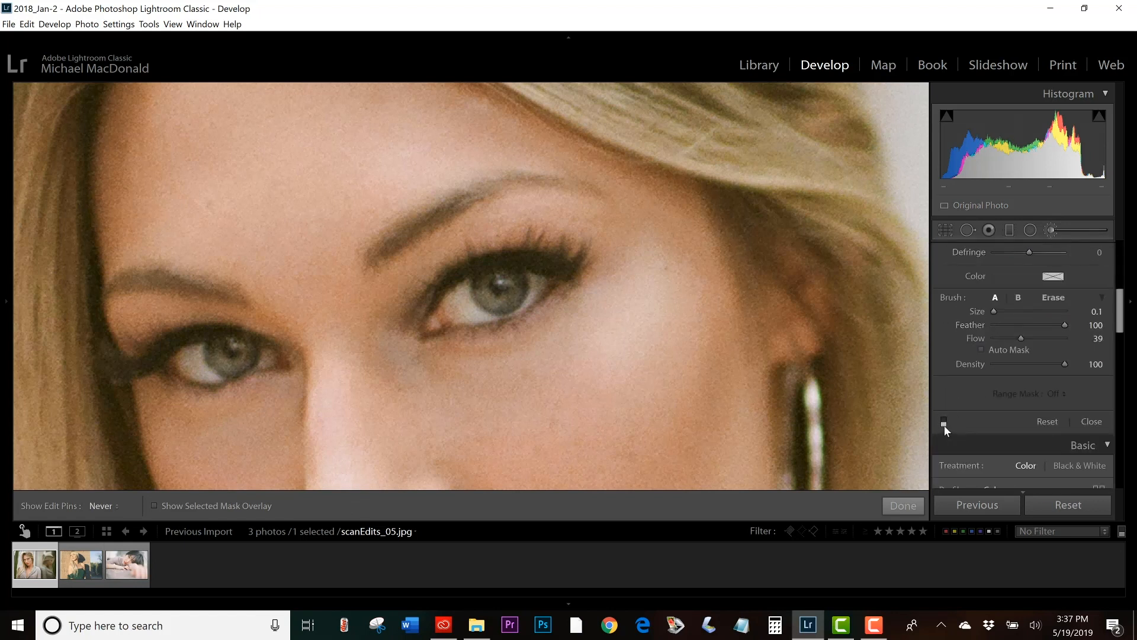
click(944, 425)
click(945, 425)
Reset the adjustment brush effects for a new mask, then set Sharpness to 32 and brush size to 3.0
drag(1121, 309, 1122, 235)
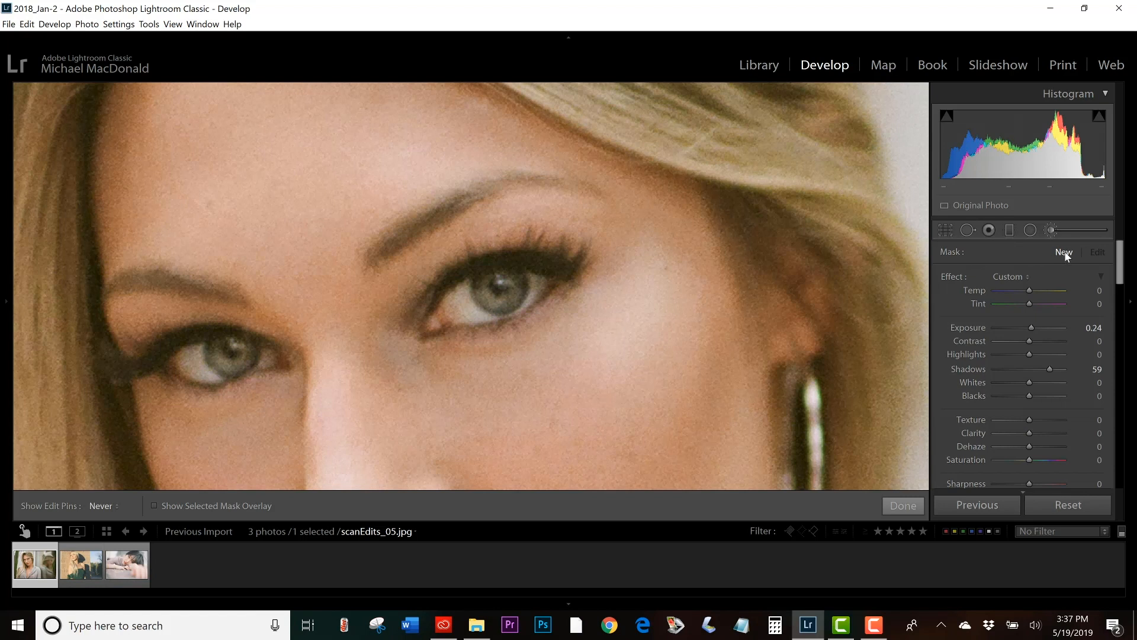
double_click(949, 274)
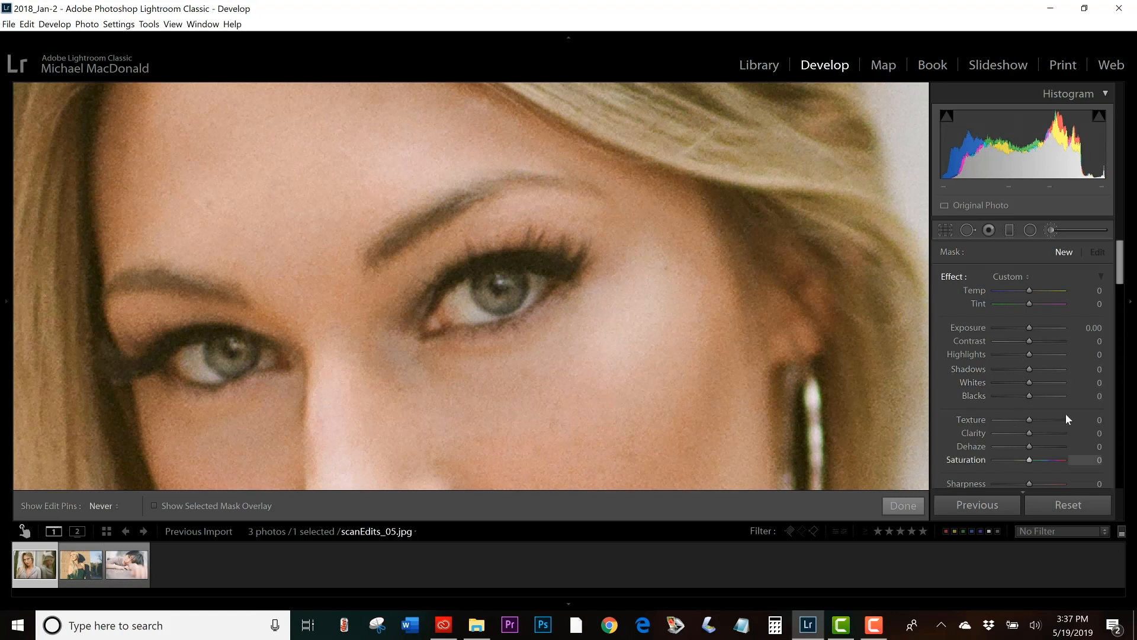
drag(1124, 256, 1124, 285)
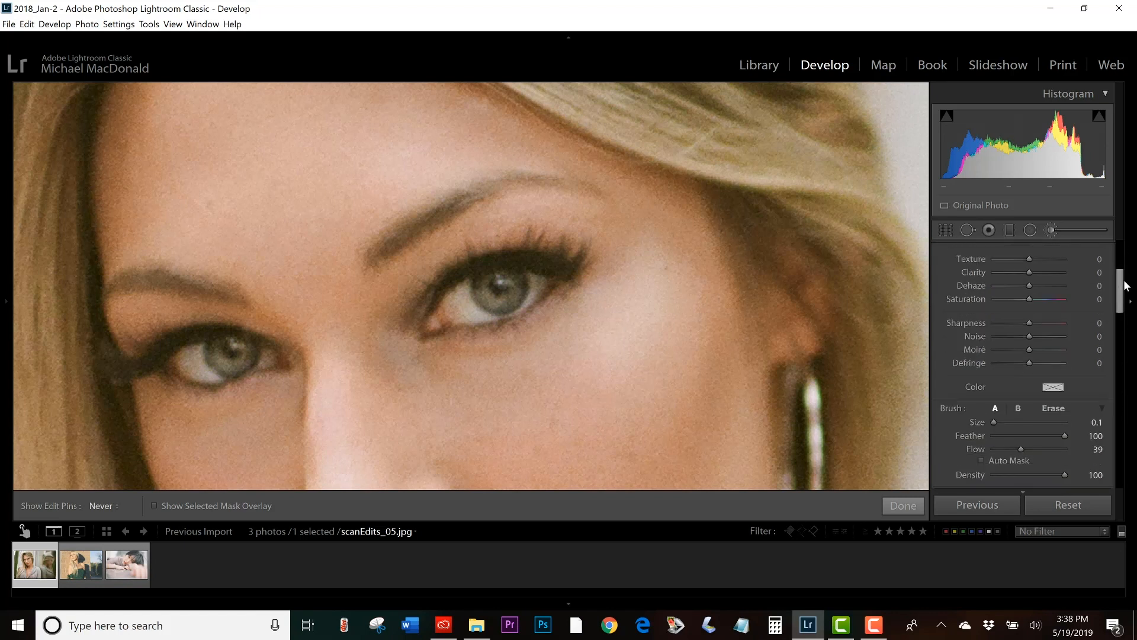
click(1029, 318)
scroll(525, 277, up, 3)
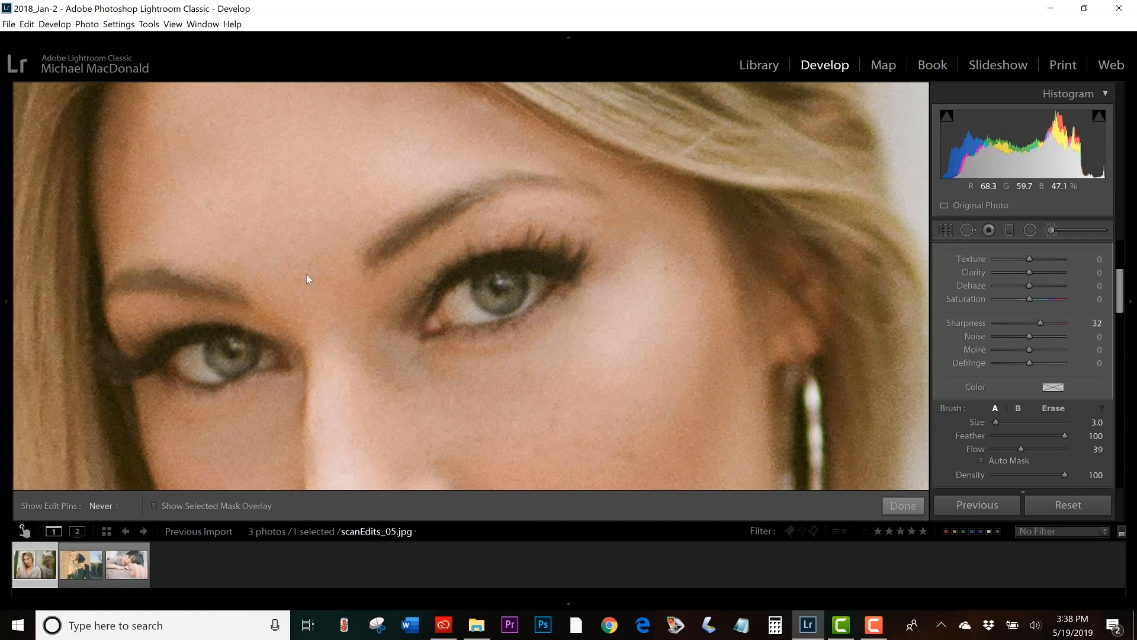
View the whole portrait and compare the original with the edited version several times
key(z)
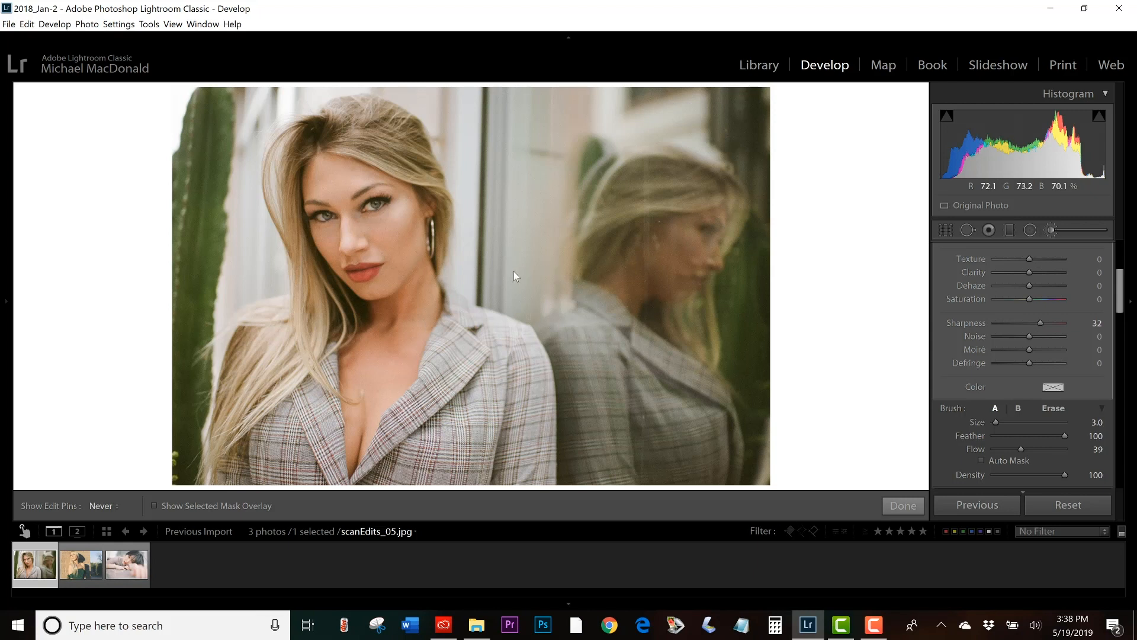
key(backslash)
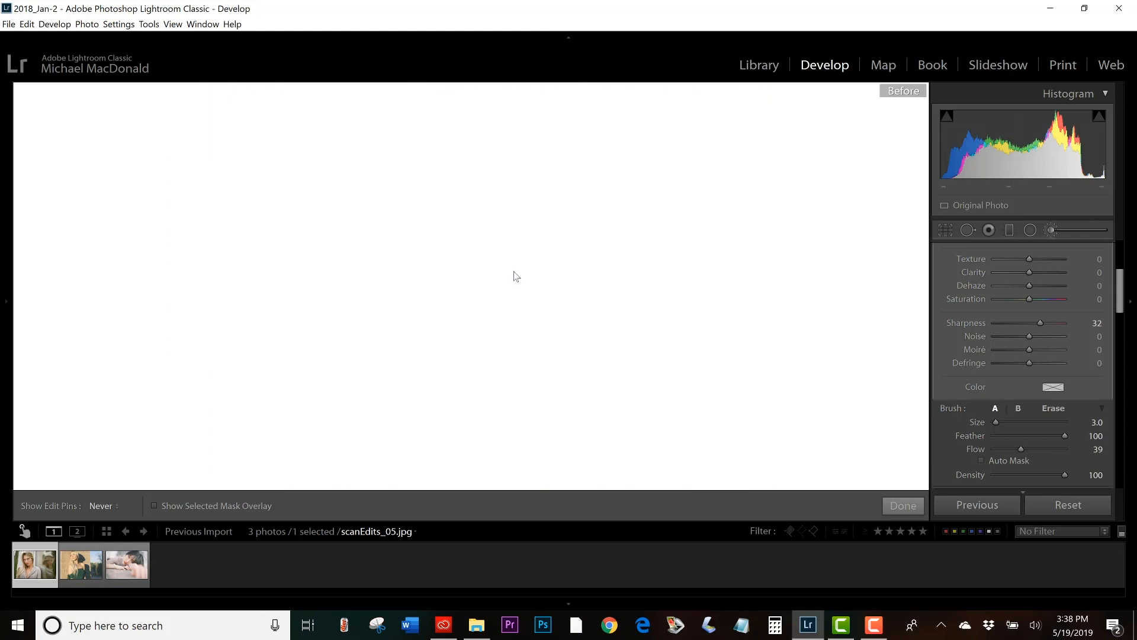
key(backslash)
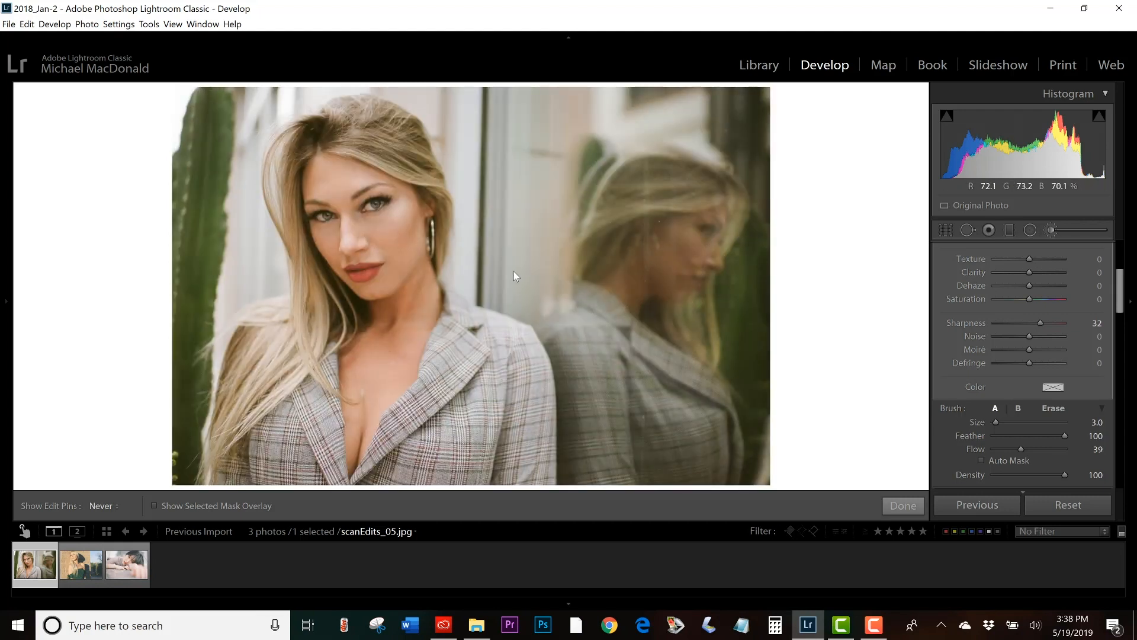
key(backslash)
key(backslash)
key(backslash)
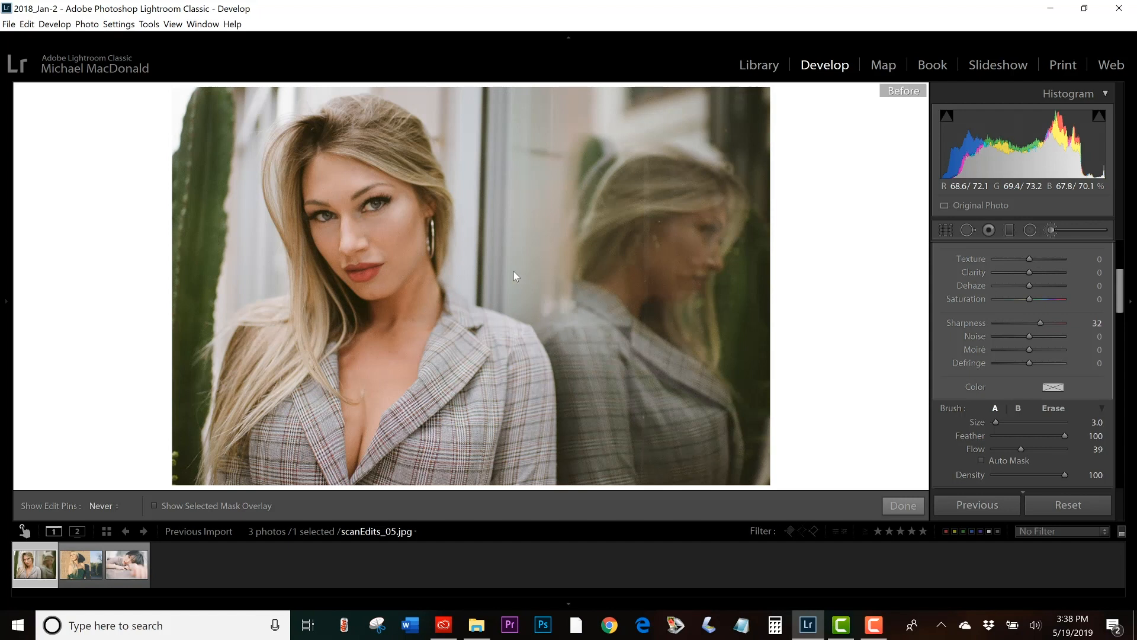
key(backslash)
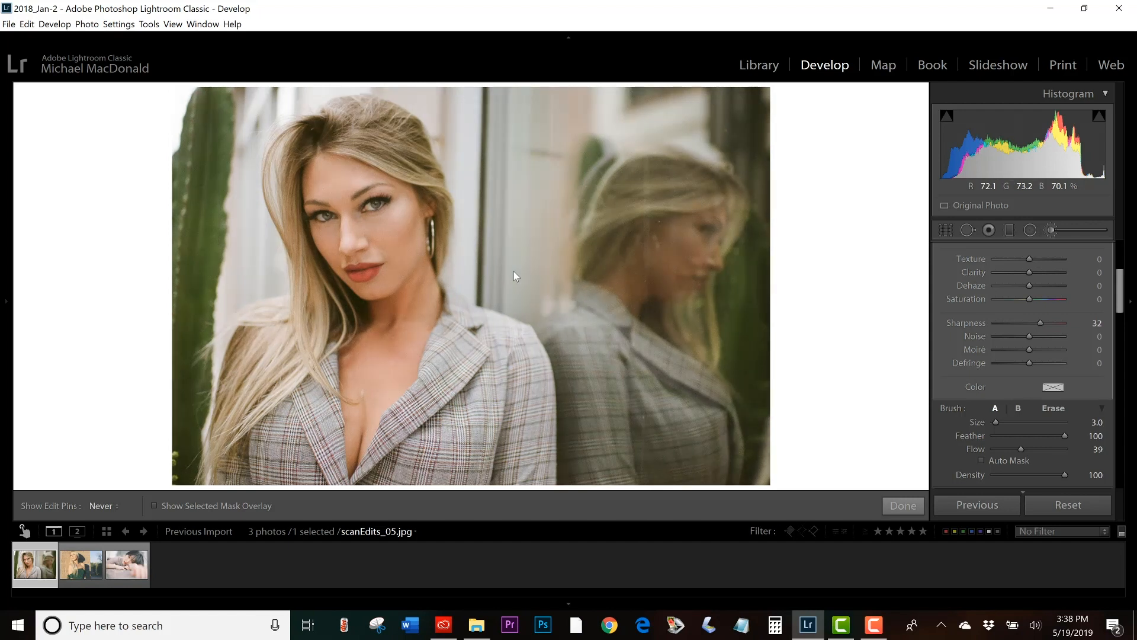
Leave the adjustment brush and set the photo's Detail sharpening Amount to 23
click(1053, 230)
drag(1130, 294, 1135, 464)
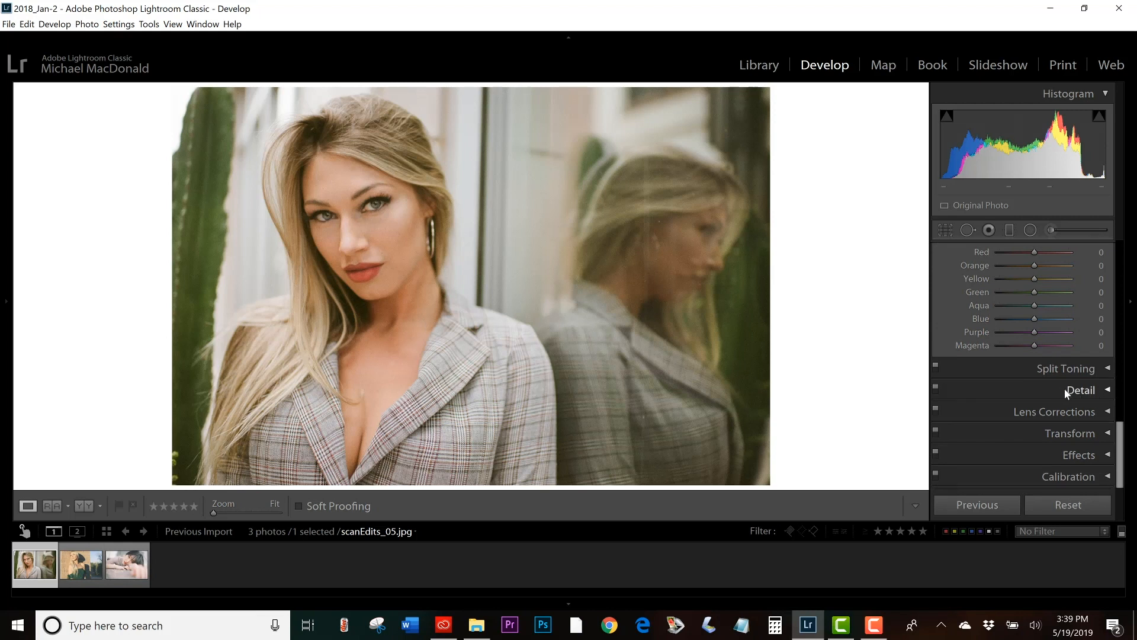
click(1085, 388)
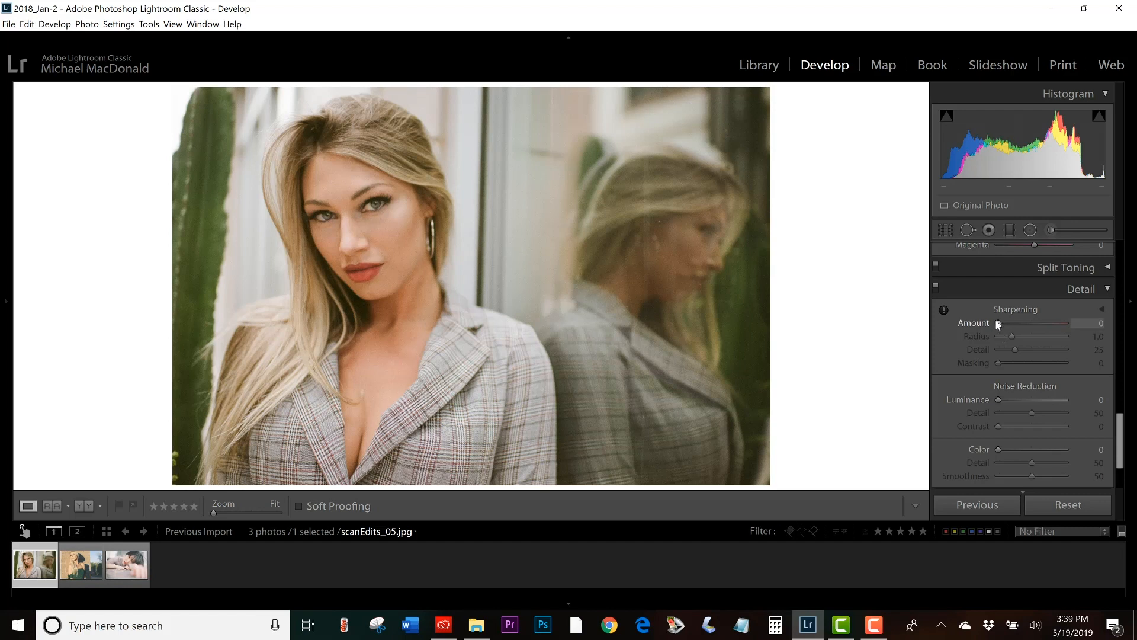
drag(997, 323, 1008, 323)
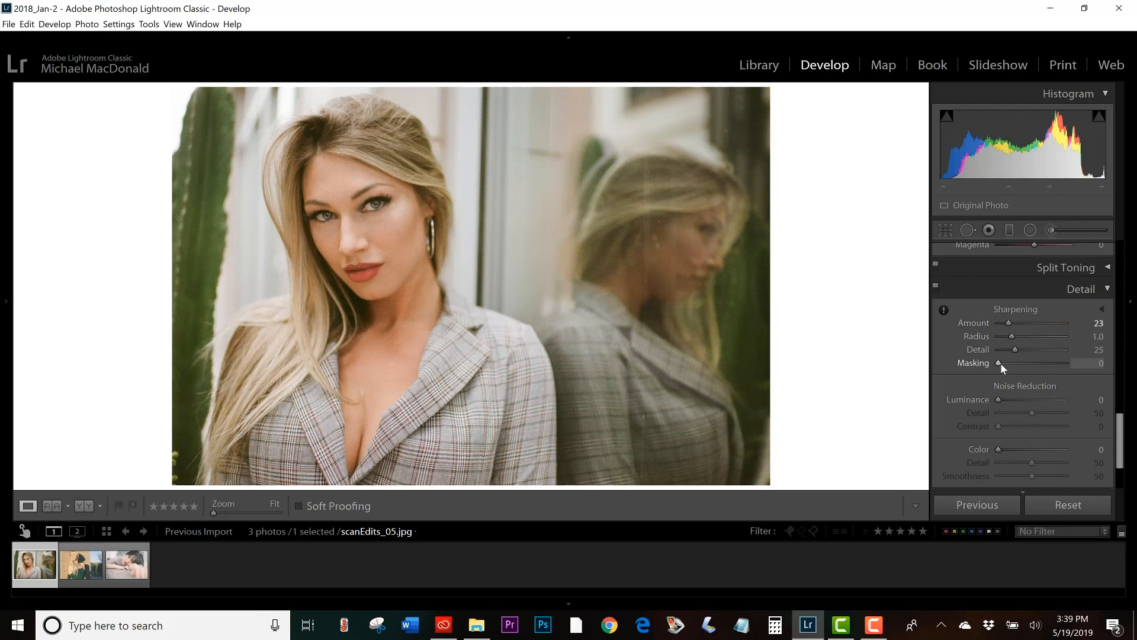
Set the sharpening Masking to 81 using the black-and-white mask preview to limit it to edges
key(alt)
drag(1000, 363, 1051, 361)
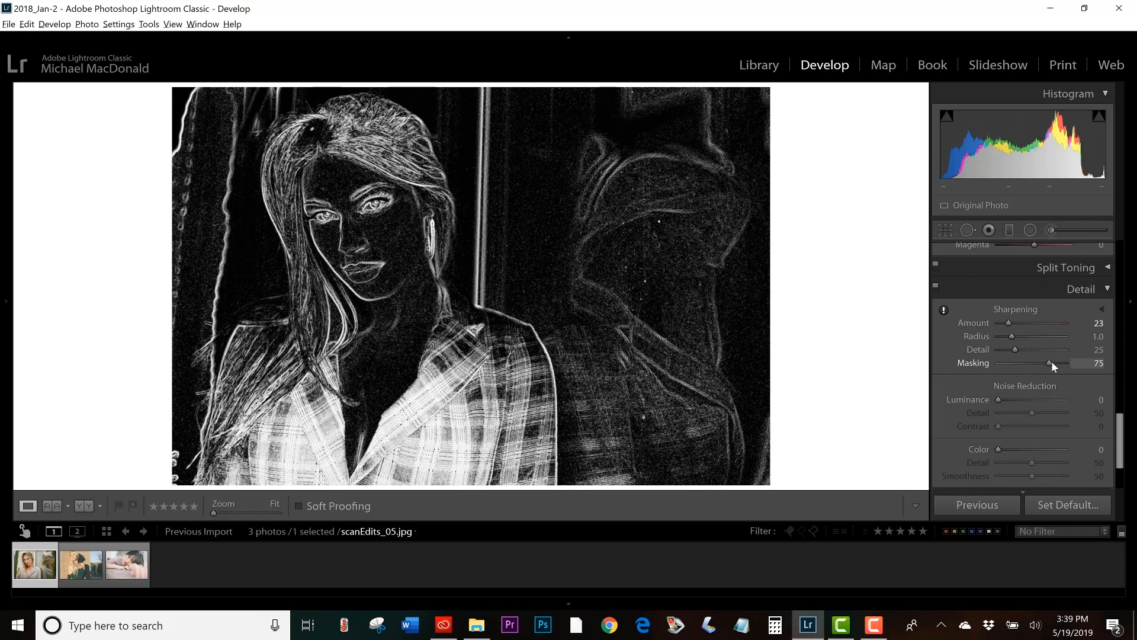
drag(1053, 363, 1074, 363)
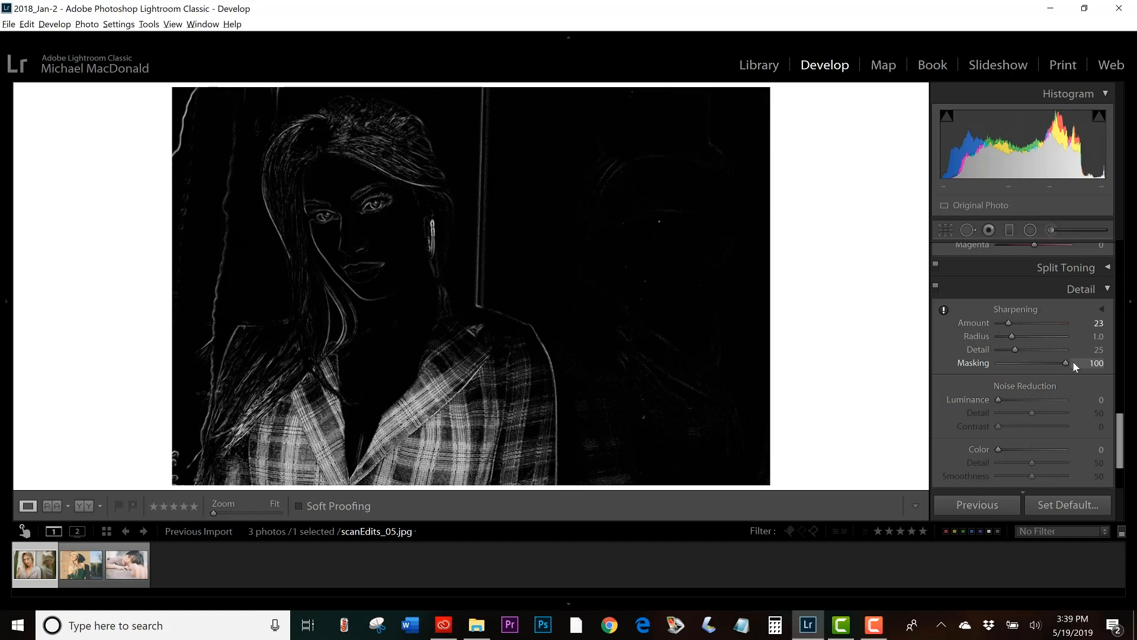
drag(1067, 363, 1056, 361)
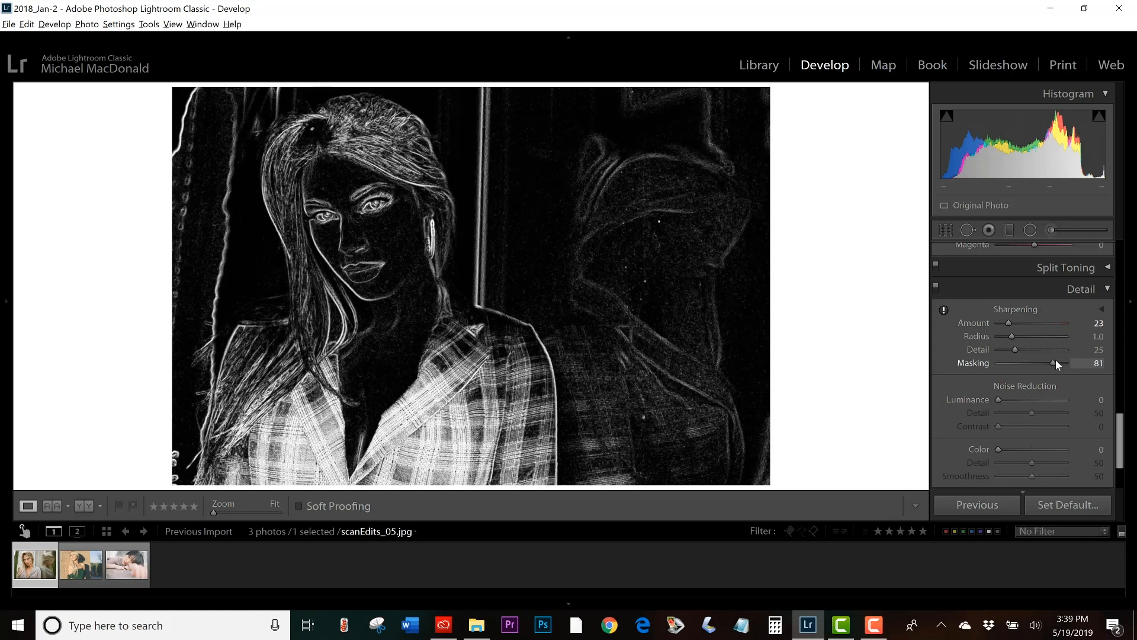
drag(1055, 360, 1057, 361)
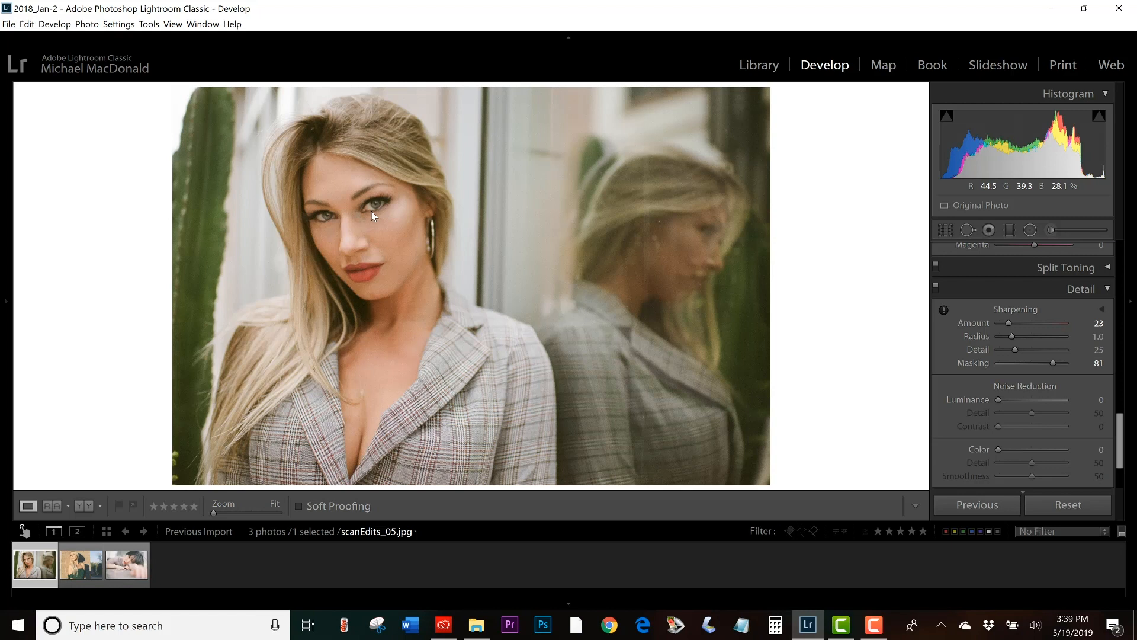
Compare the sharpened portrait with its original version twice
key(backslash)
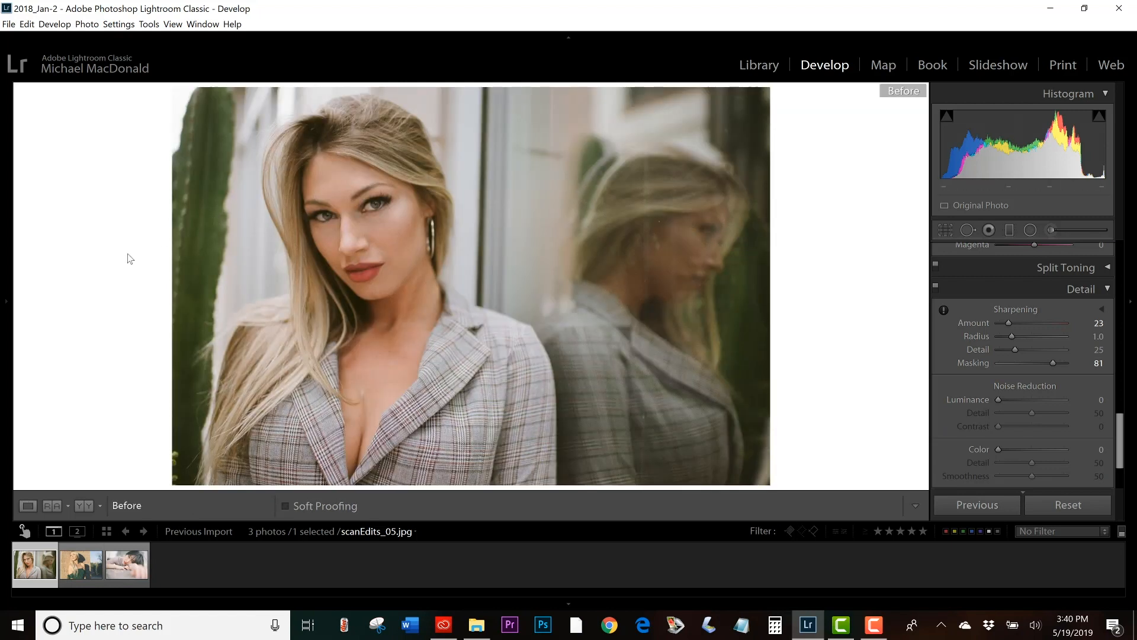
key(backslash)
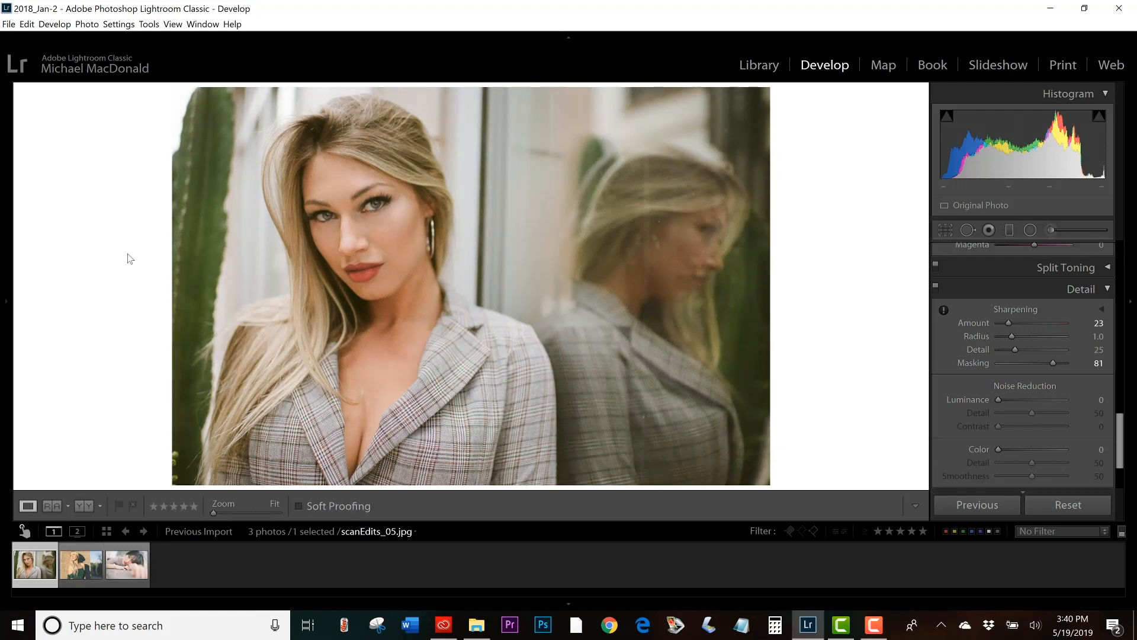
key(backslash)
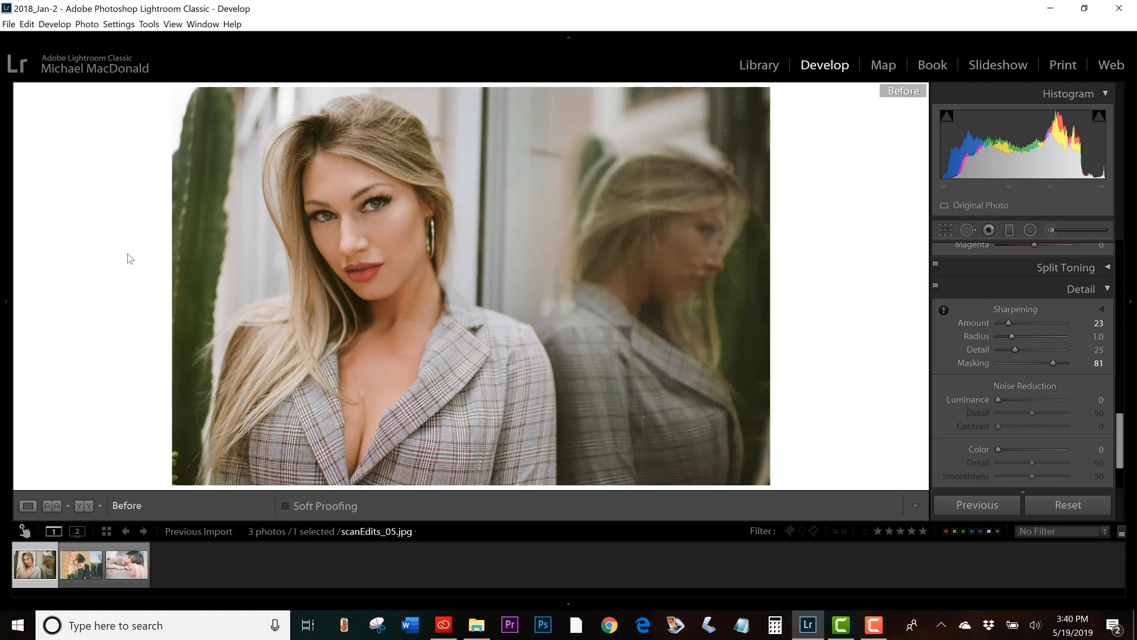
key(backslash)
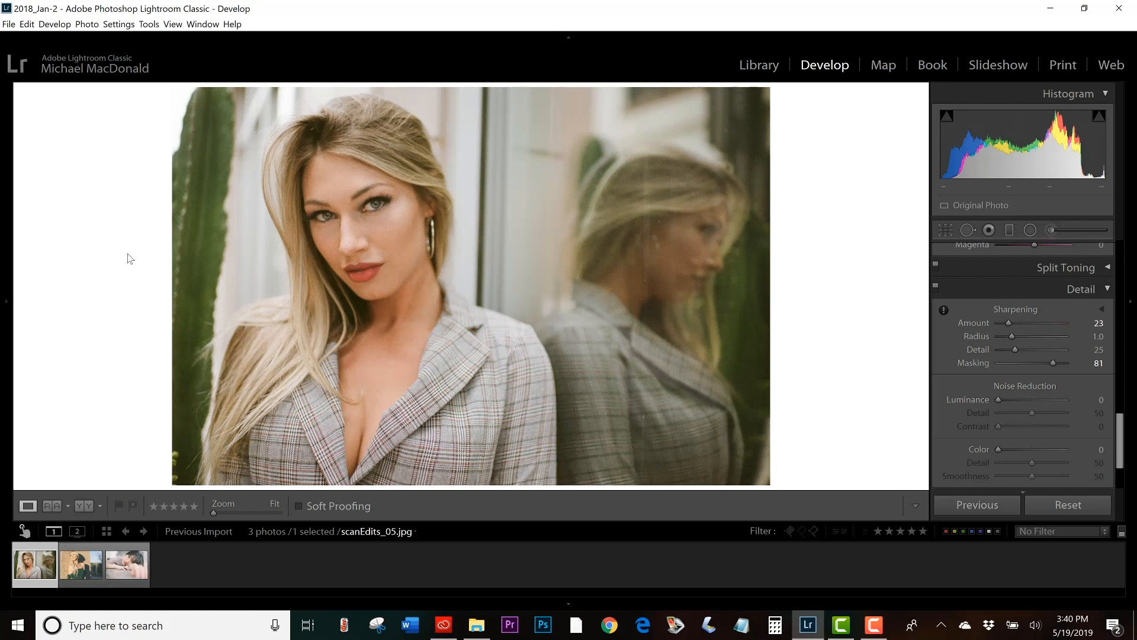
Switch to the next photo, scanEdits_03.jpg, and bring up its Basic adjustments
key(Right)
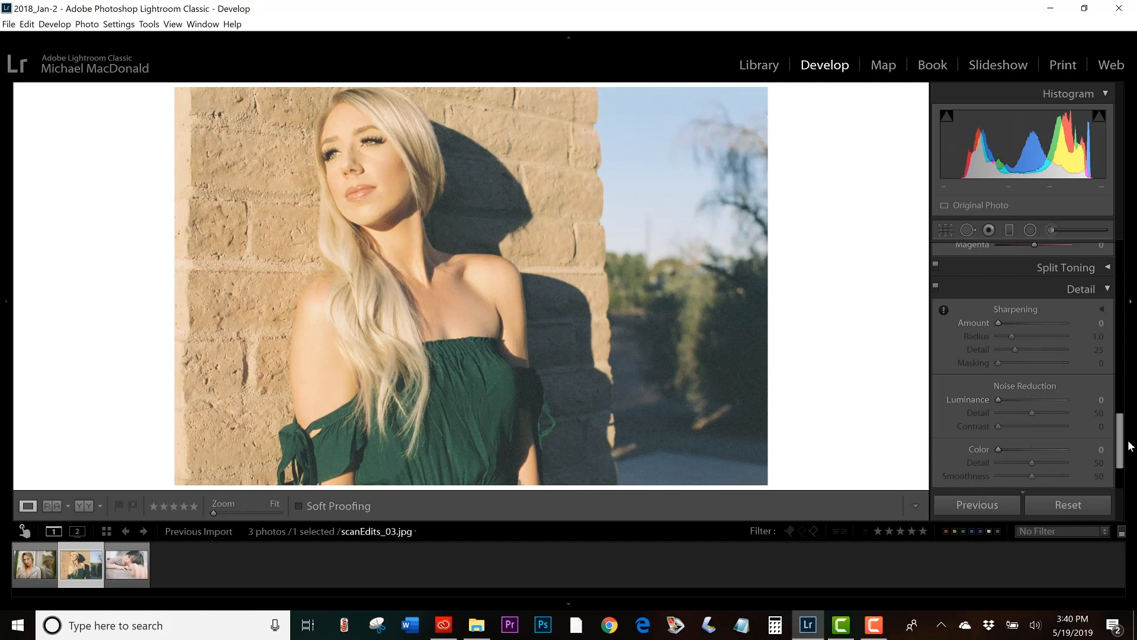
drag(1129, 446, 1133, 230)
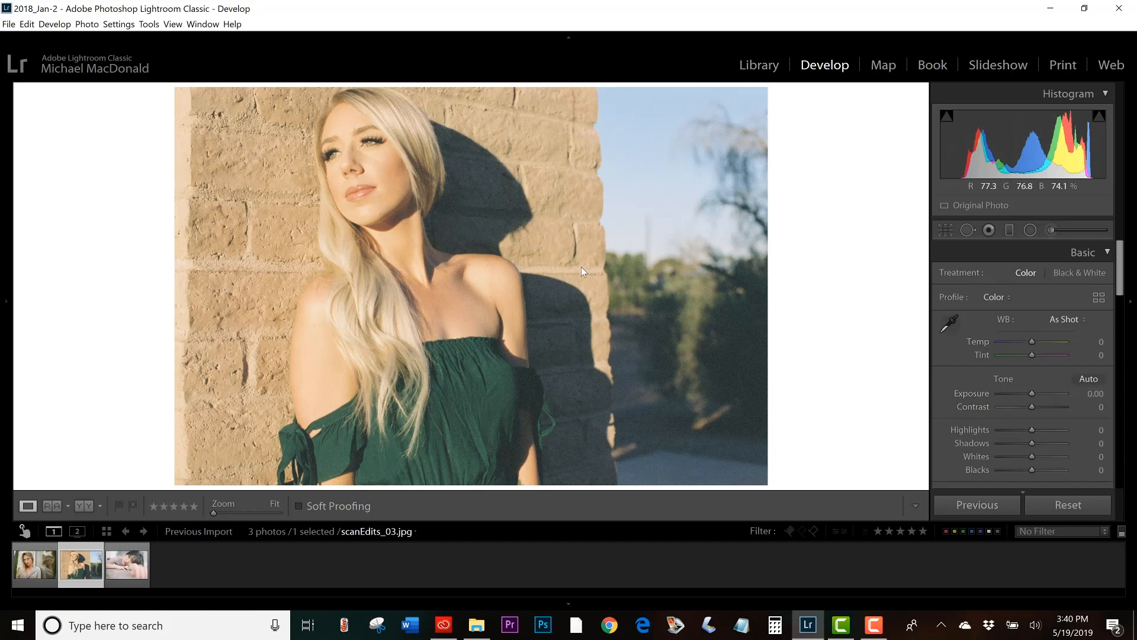
Try setting the white balance from a neutral sample on the shaded ground beside the wall, and undo it
click(950, 323)
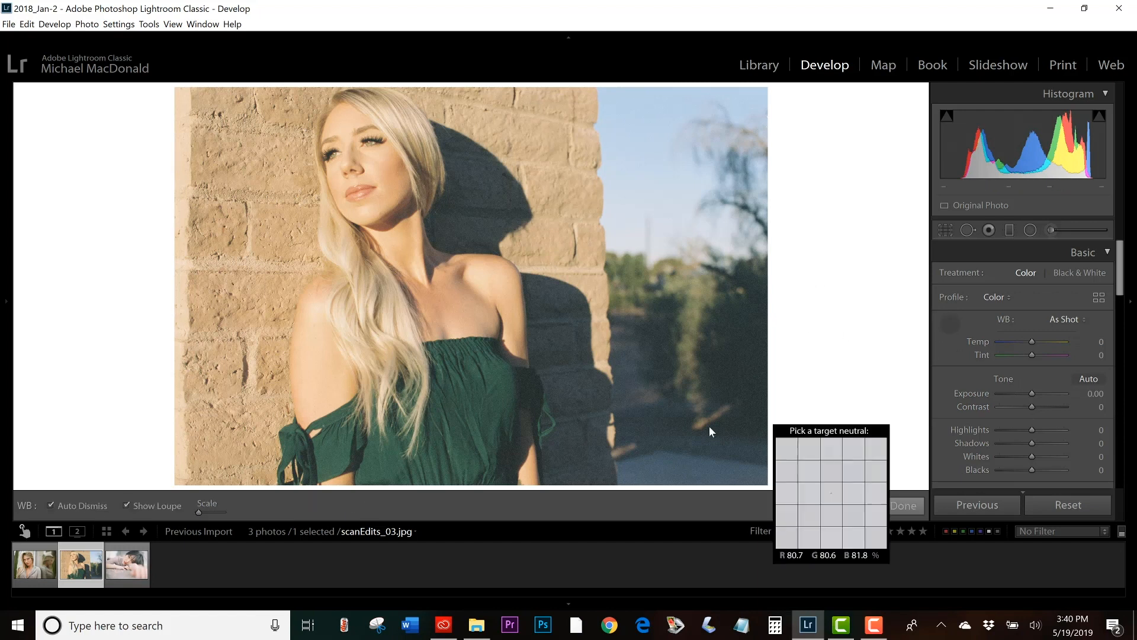
click(678, 460)
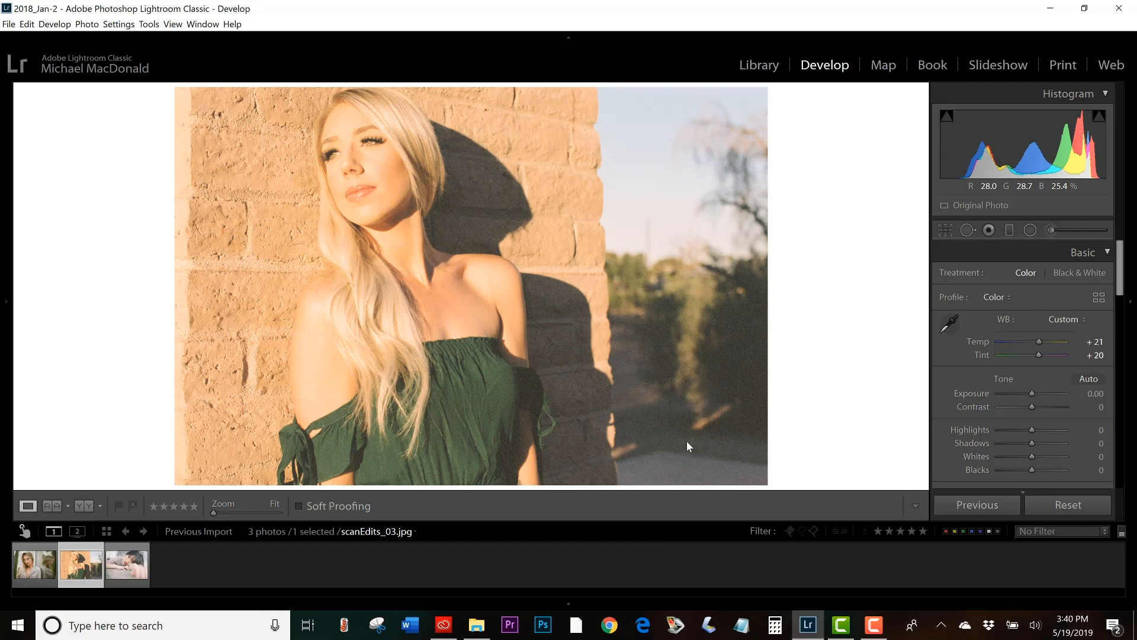
key(ctrl+z)
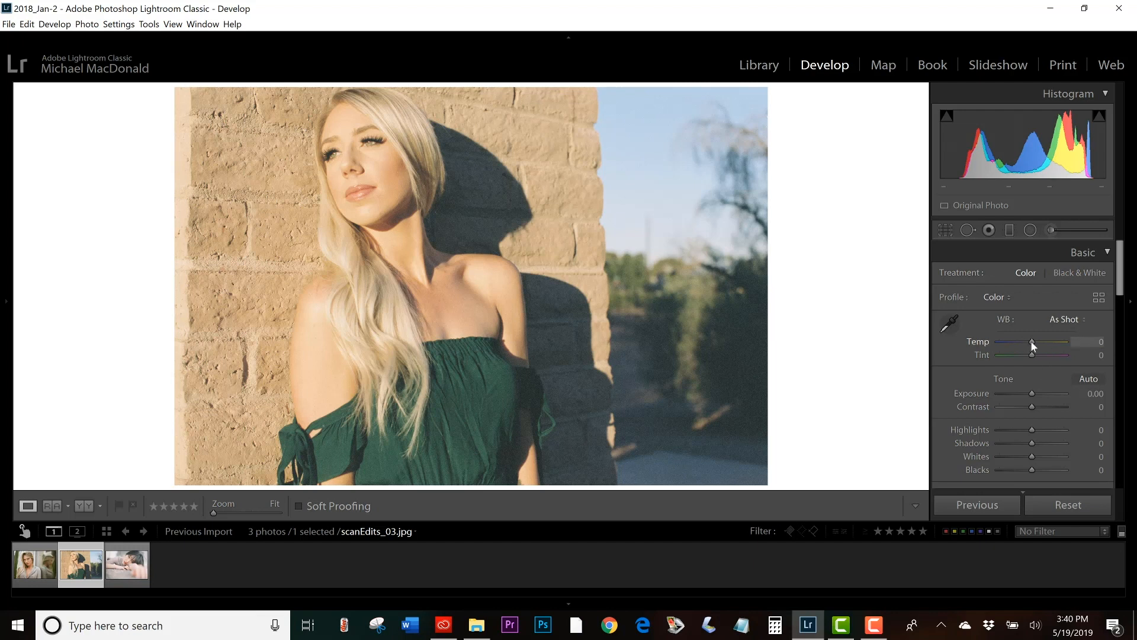
Set the white balance manually to Temp -4 and Tint +9, checking the skin tone on the face
drag(1032, 346, 1031, 342)
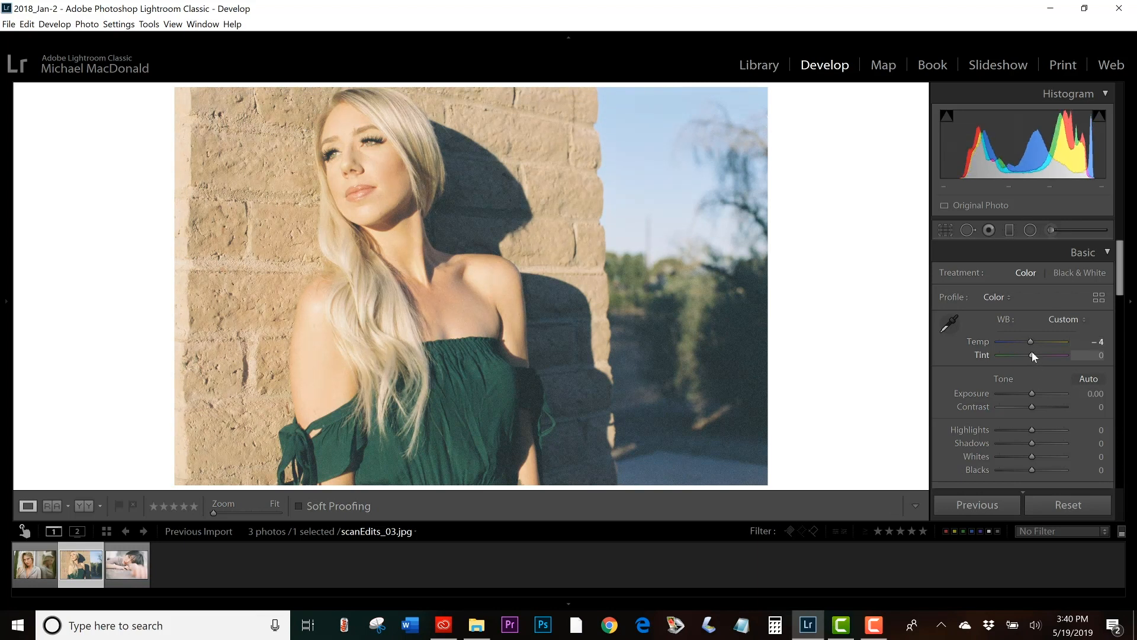
drag(1033, 351, 1036, 350)
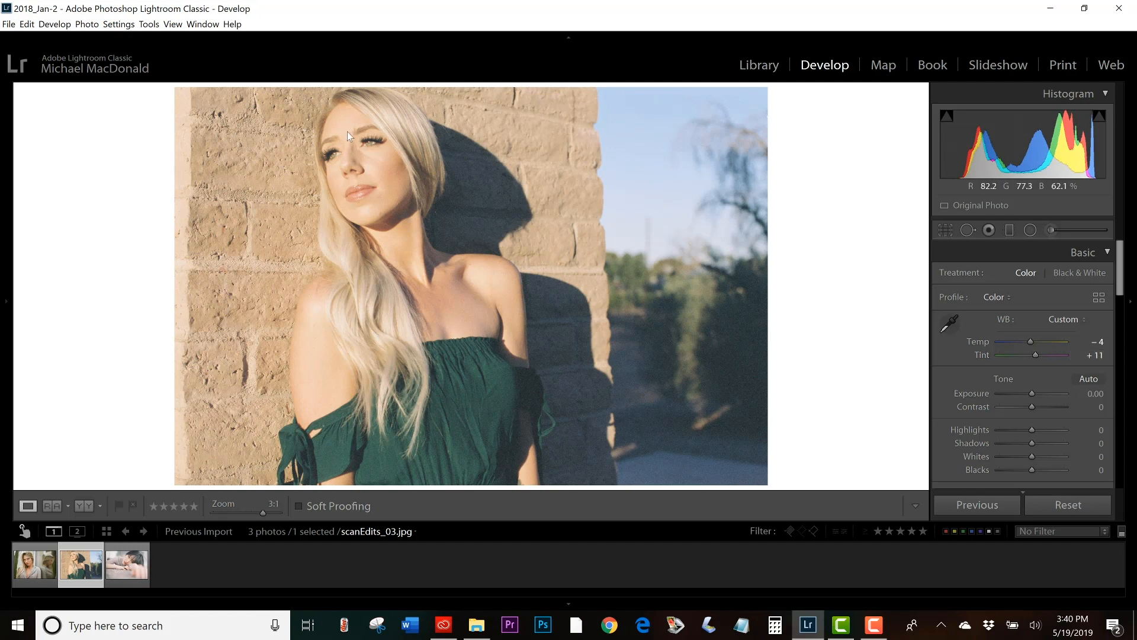
click(332, 140)
click(367, 176)
click(1095, 356)
key(Down)
key(Down)
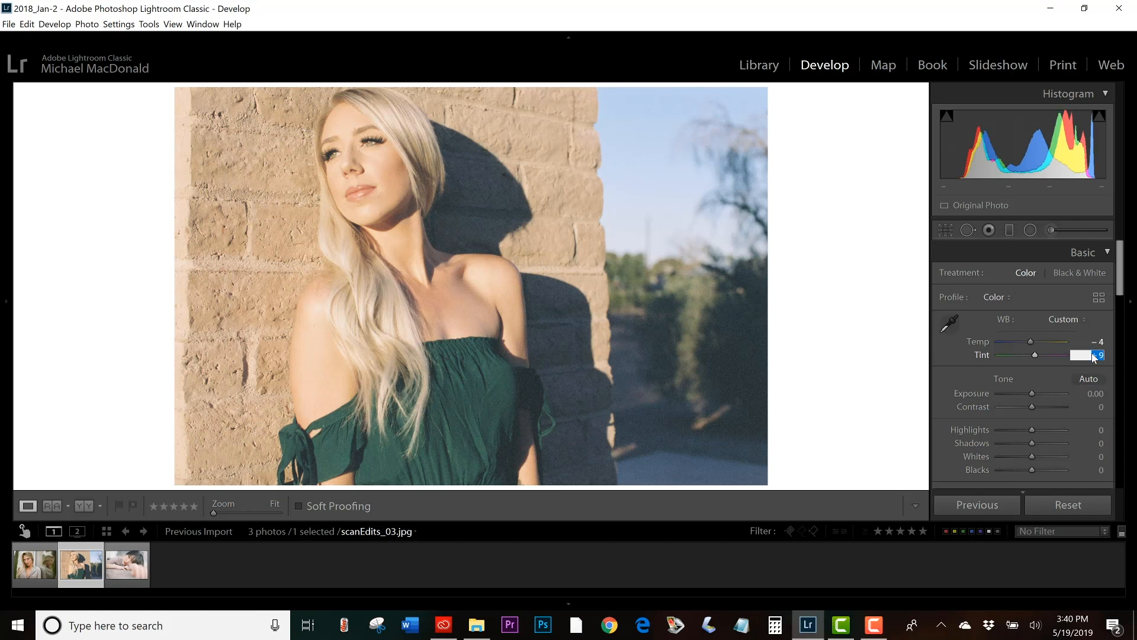
key(Return)
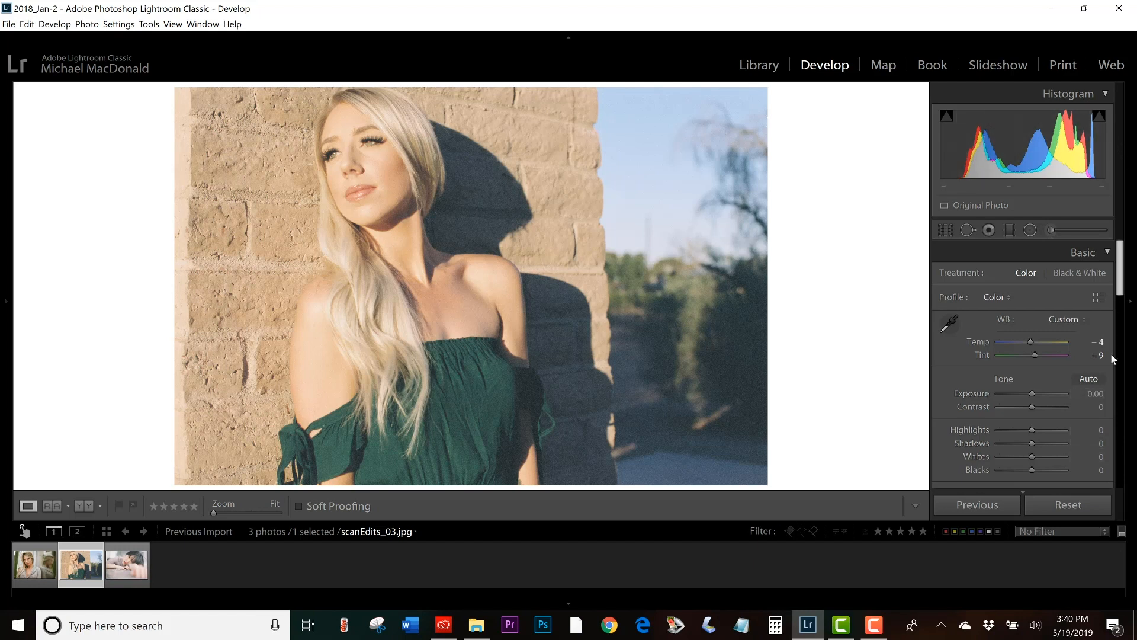
Set the photo's Exposure to -0.20
click(1093, 394)
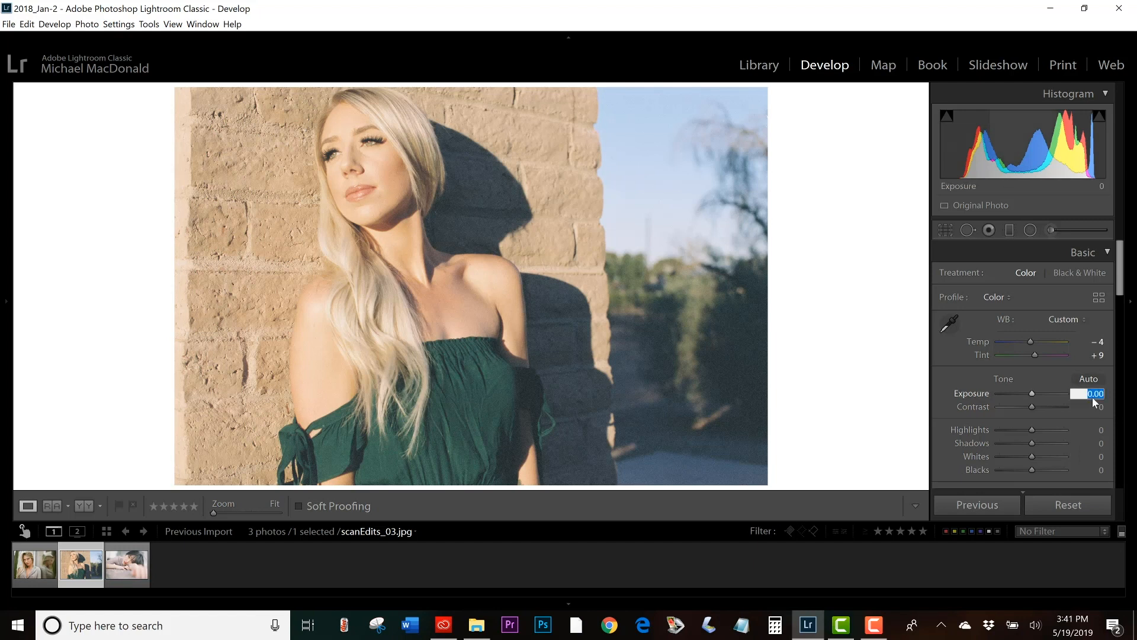
key(Down)
key(Down)
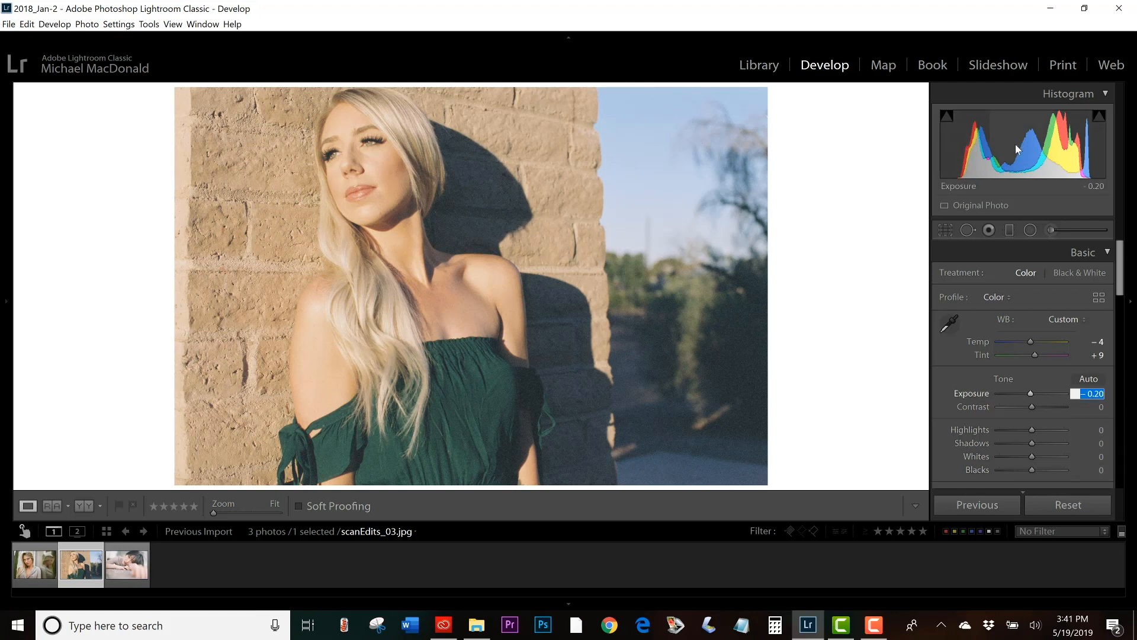
key(Return)
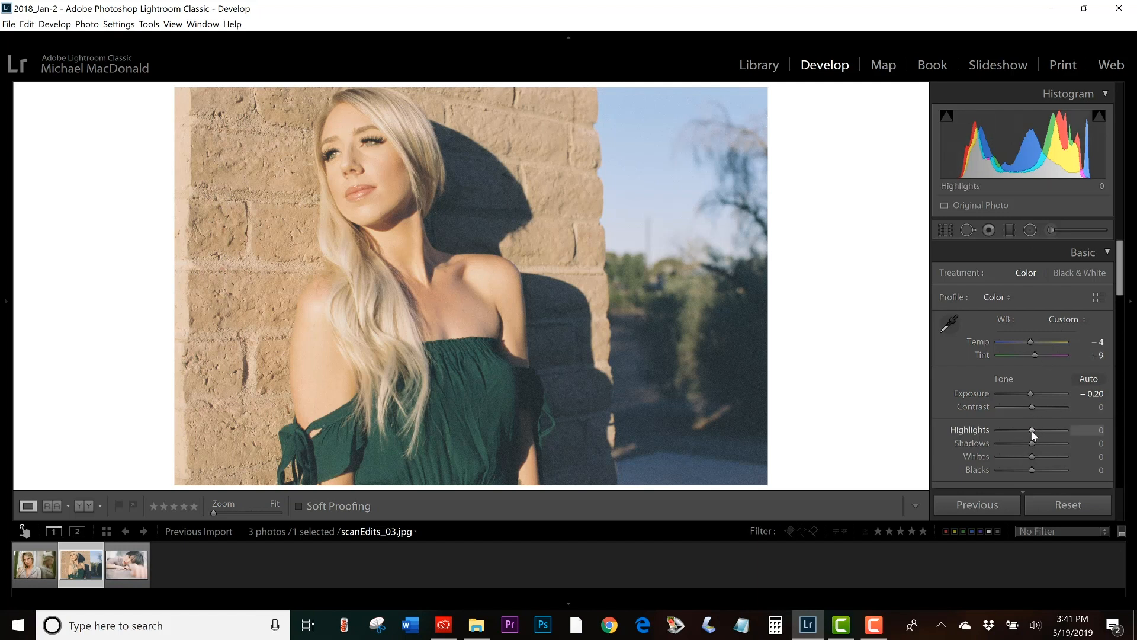
Set the photo's Highlights to -3, trying -100 along the way to judge the effect on the bright areas
mouse_move(1032, 430)
mouse_down()
mouse_move(1107, 439)
mouse_move(1026, 424)
mouse_move(1035, 430)
mouse_up()
drag(1034, 428, 942, 428)
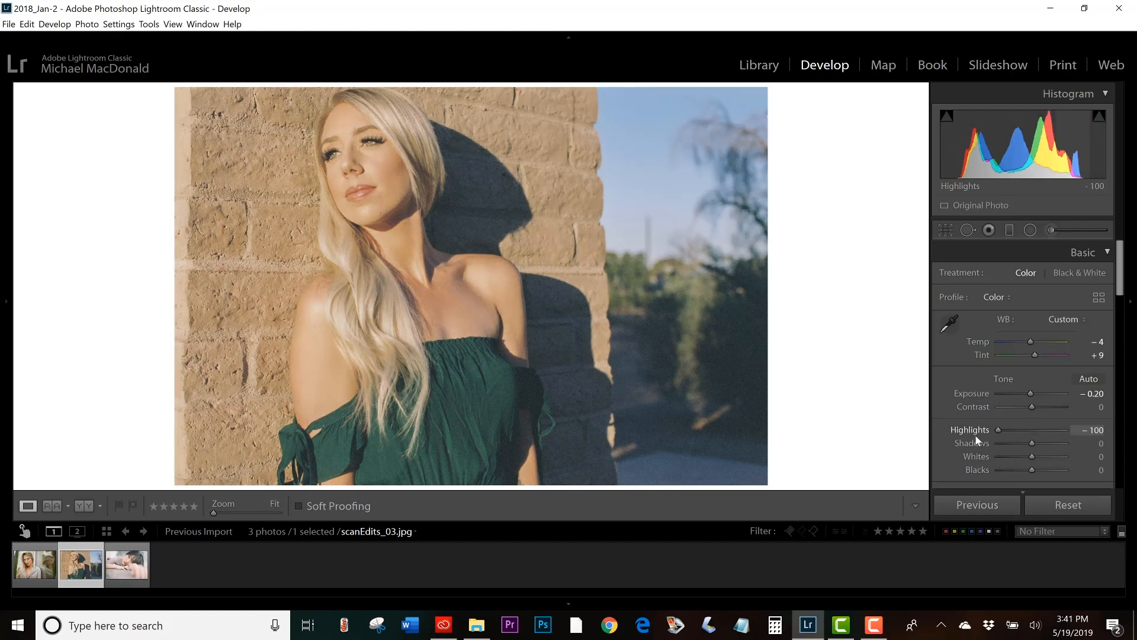
drag(1000, 436, 1029, 432)
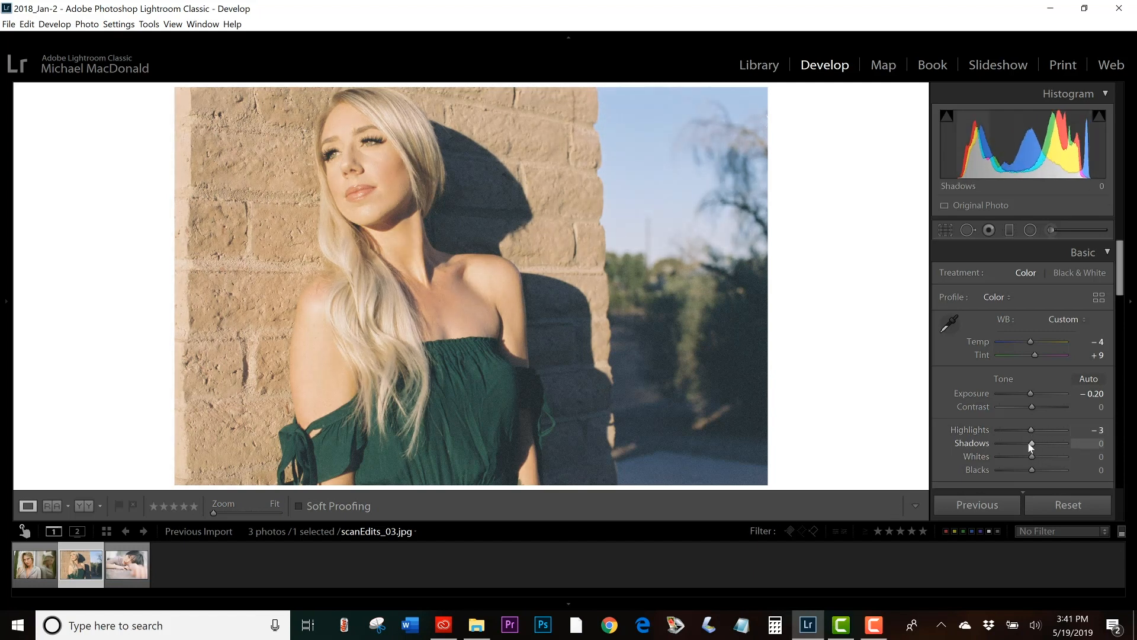
Set the photo's Shadows to -17, comparing lifted and darkened shadows on the green dress up close
mouse_move(1032, 444)
mouse_down()
mouse_move(999, 445)
mouse_move(1041, 439)
mouse_up()
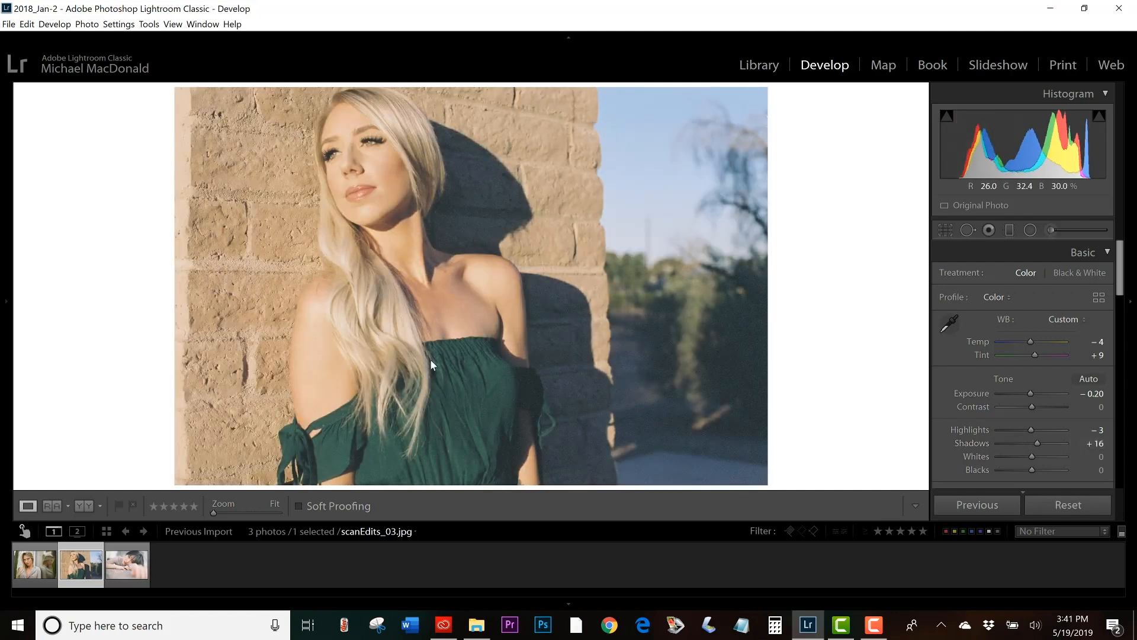
click(432, 341)
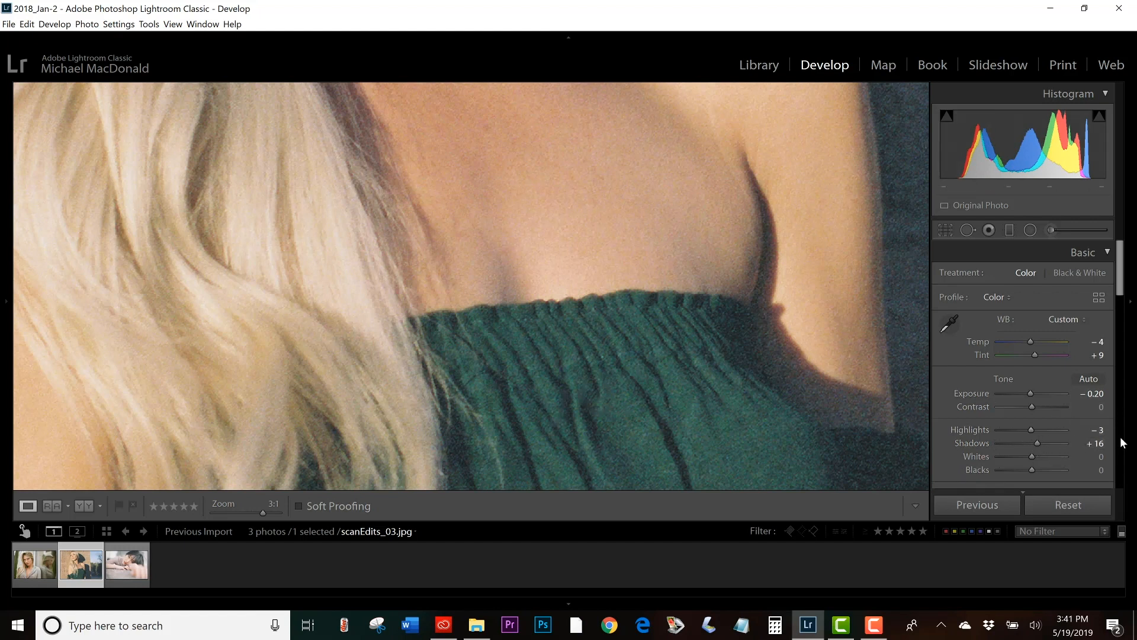
mouse_move(1033, 441)
mouse_down()
mouse_move(1074, 443)
mouse_move(1022, 442)
mouse_up()
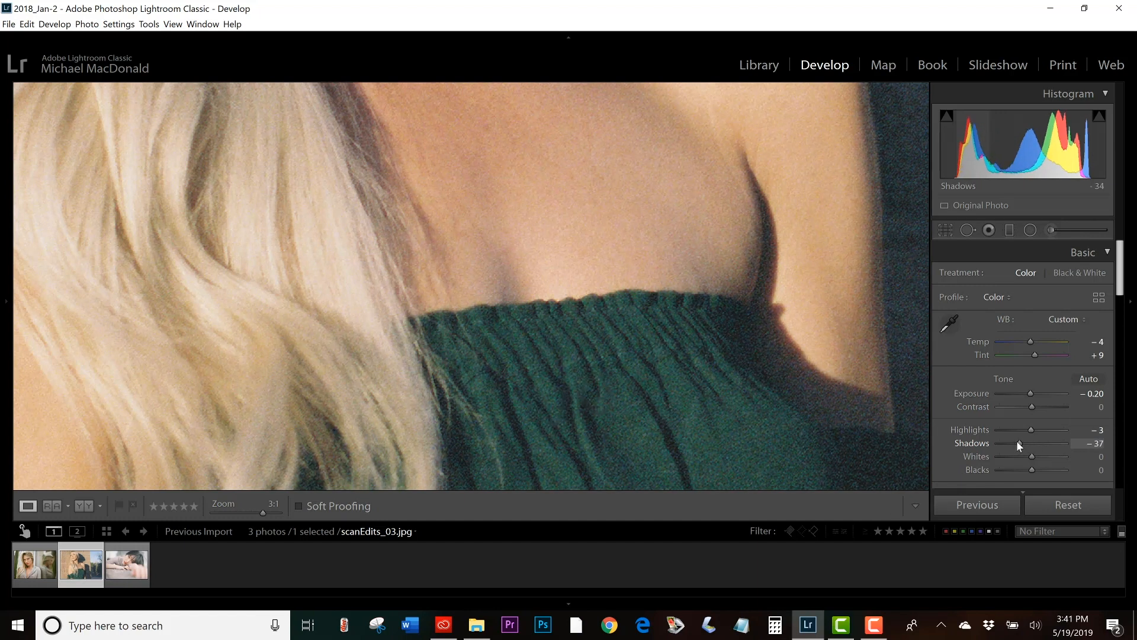
click(784, 305)
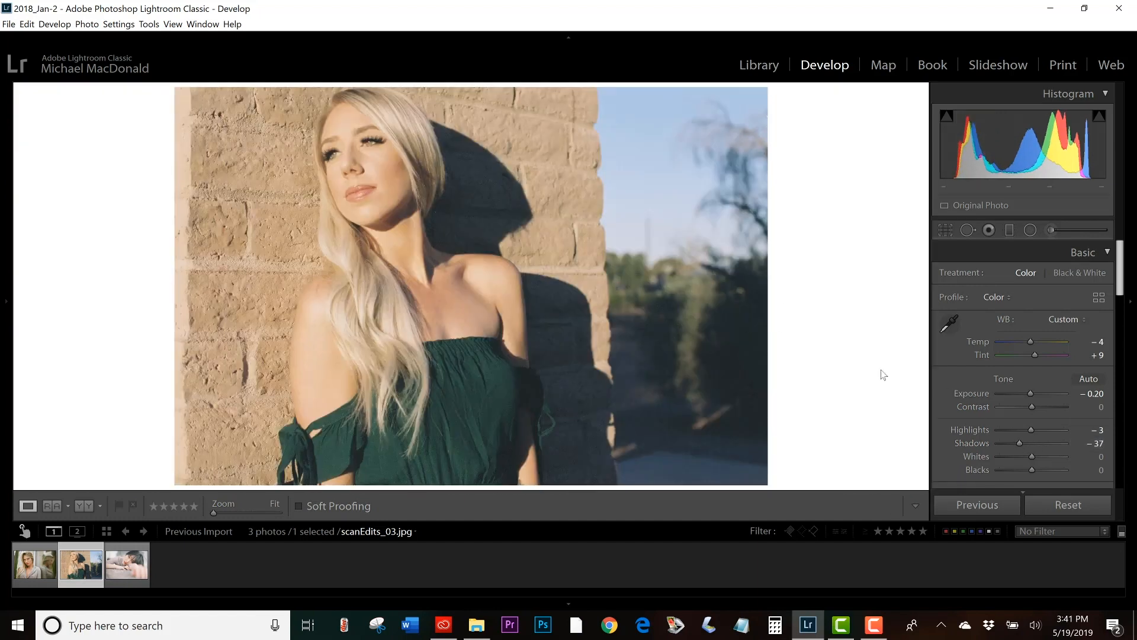
mouse_move(1022, 445)
mouse_down()
mouse_move(1037, 443)
mouse_move(1028, 446)
mouse_up()
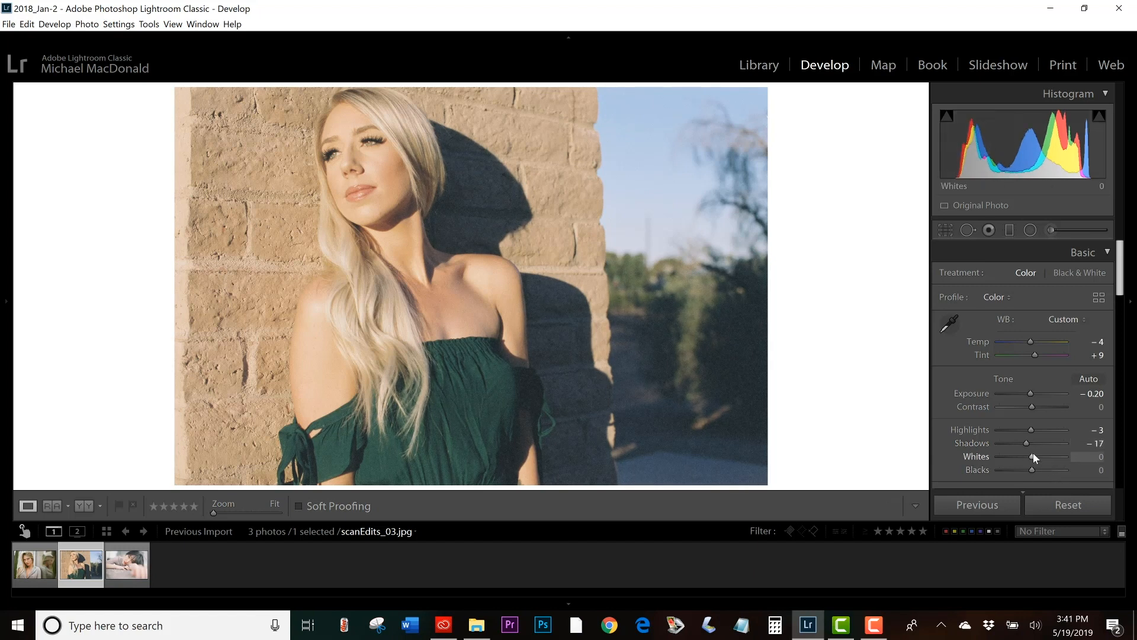
Set the photo's Whites to +33 and Blacks to -18
mouse_move(1029, 460)
mouse_down()
mouse_move(1066, 457)
mouse_move(1043, 439)
mouse_move(1034, 469)
mouse_move(1015, 466)
mouse_up()
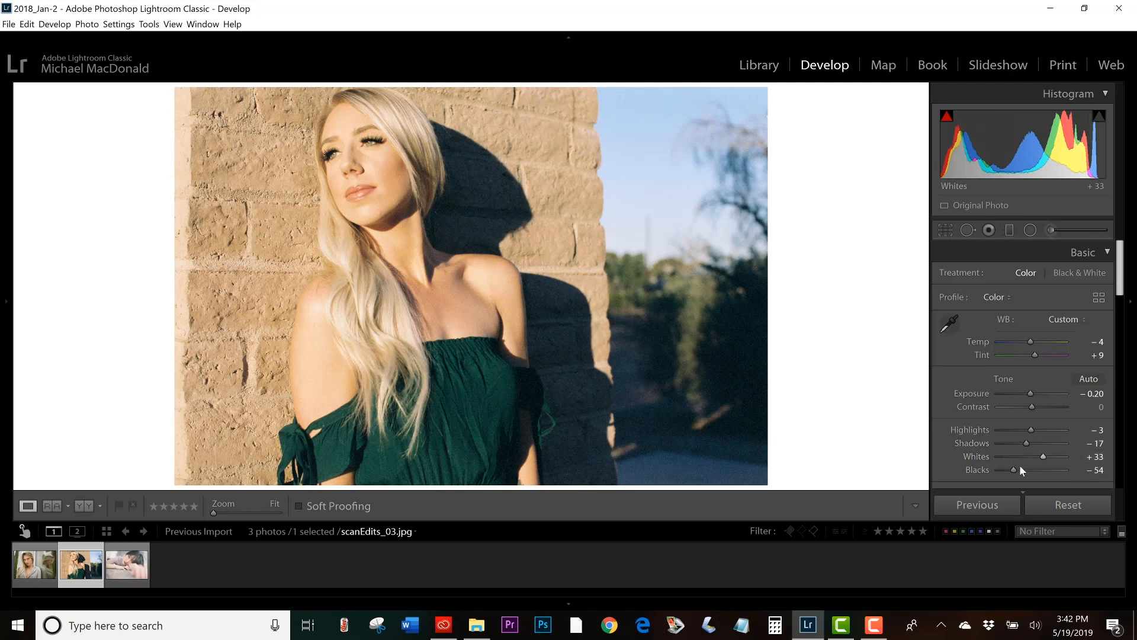
drag(1013, 467, 1019, 468)
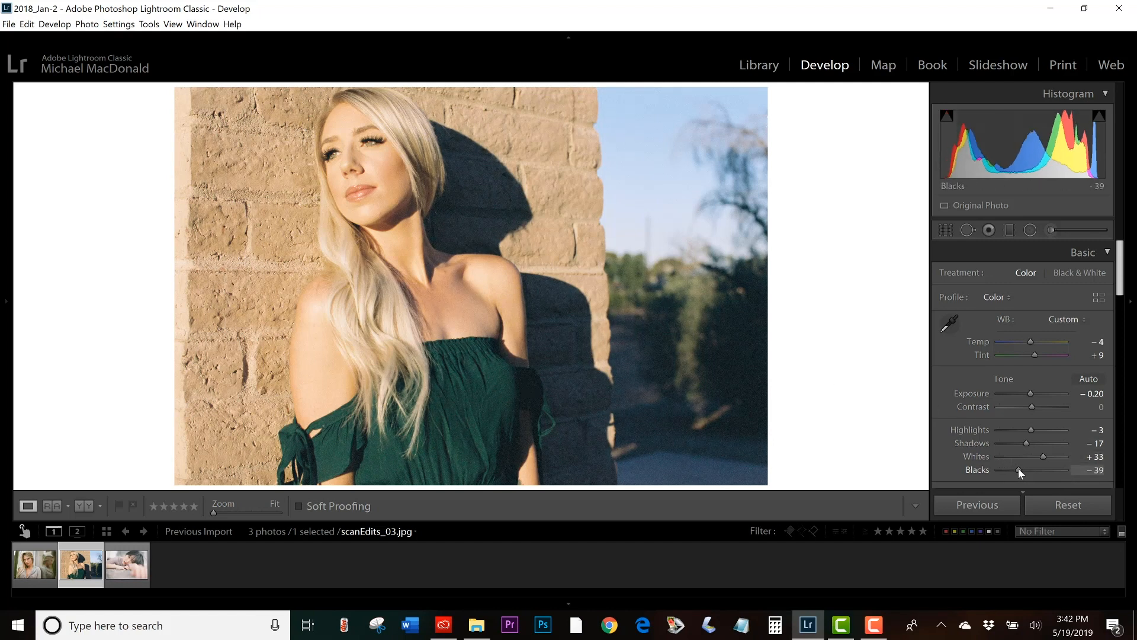
drag(1022, 471, 1025, 470)
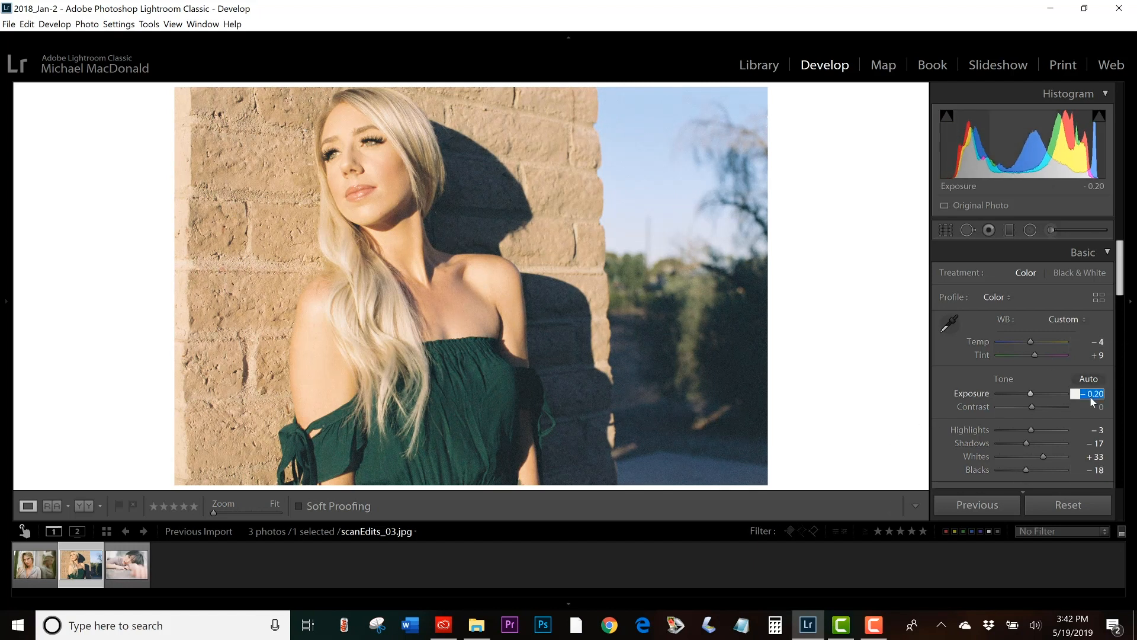
Set the photo's Exposure to -0.30 and compare the edit with the Before view
key(Down)
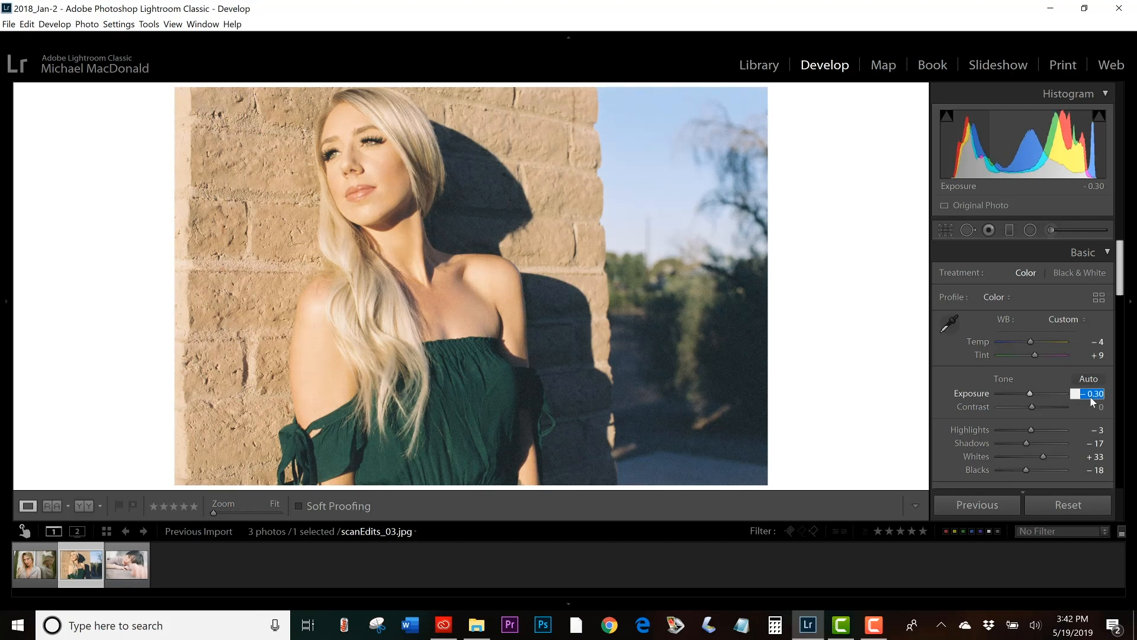
key(Return)
key(backslash)
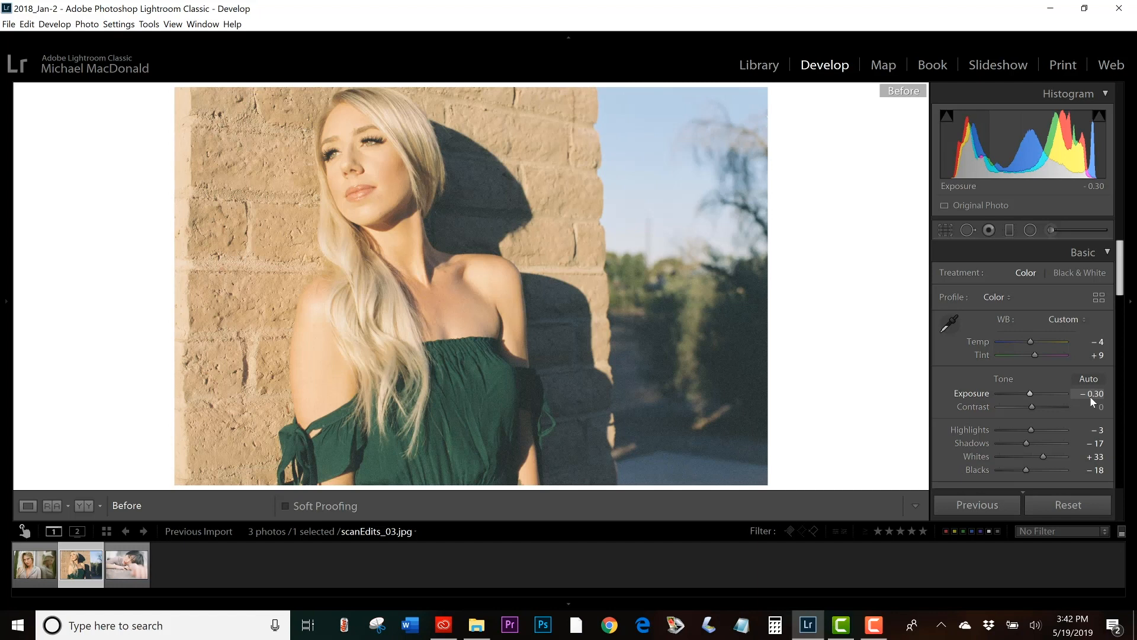
key(backslash)
key(backslash)
key(backslash)
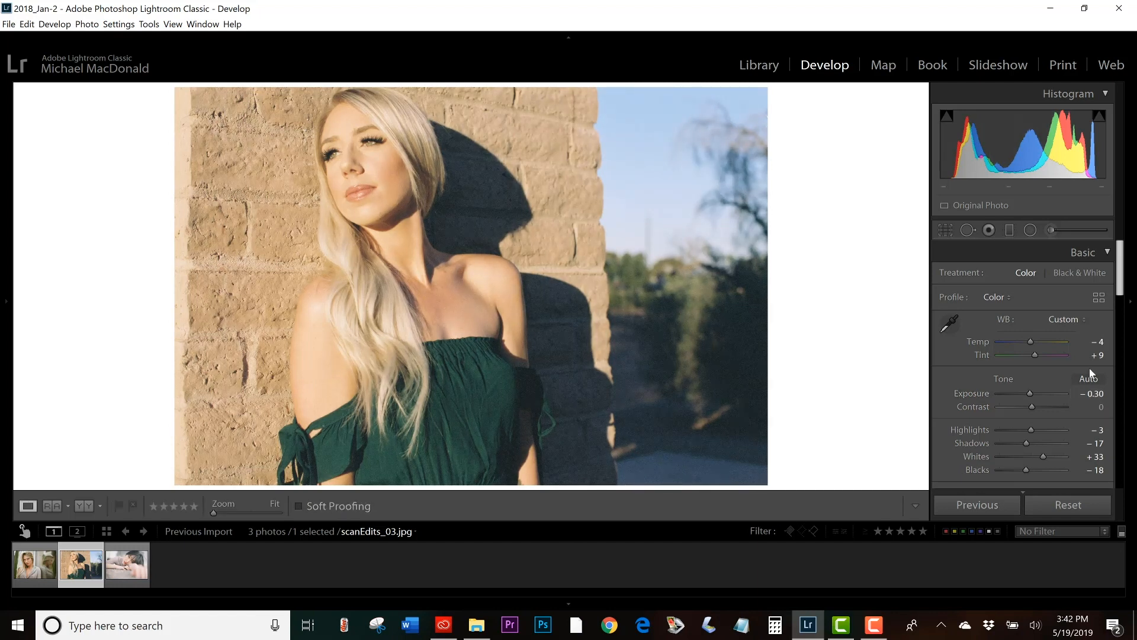
Crop off the blurred background beyond the right end of the wall and trim the photo's left edge slightly
click(945, 230)
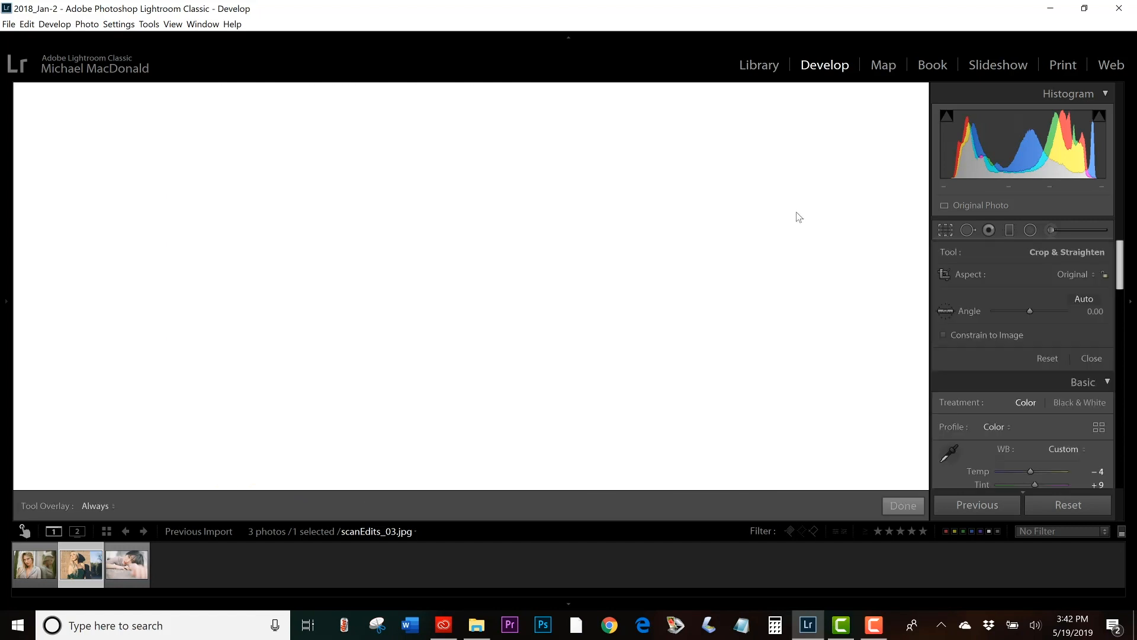
drag(752, 165, 676, 164)
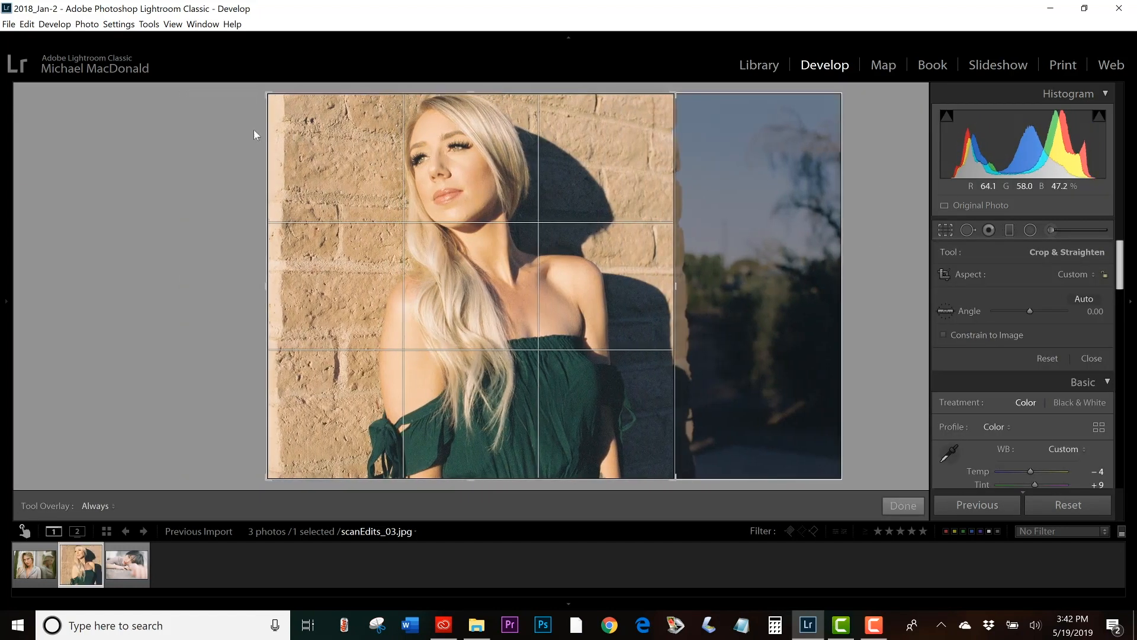
drag(266, 141, 278, 141)
key(Return)
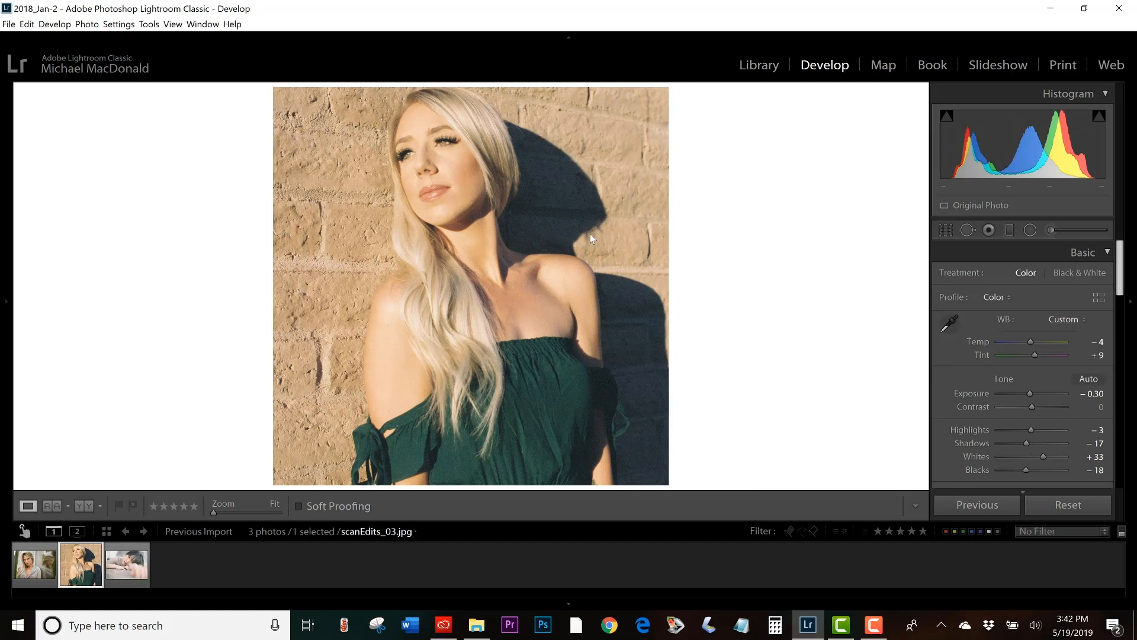
Heal the small blemishes on the woman's chin, jawline and cheek with the Spot Removal tool
click(442, 137)
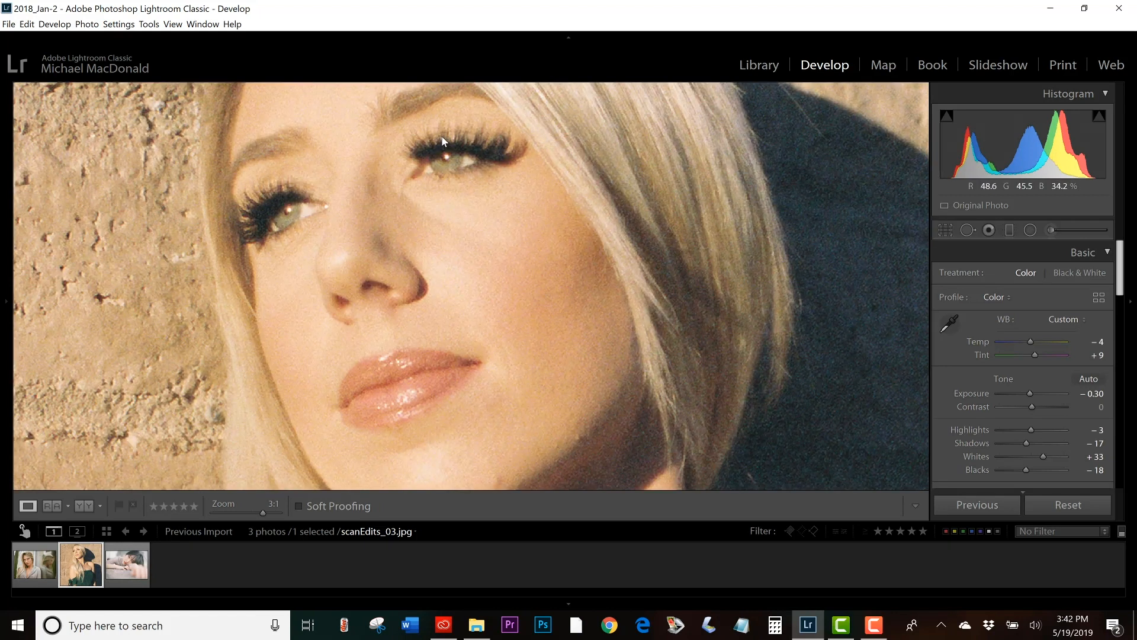
click(442, 136)
click(417, 240)
drag(582, 201, 438, 340)
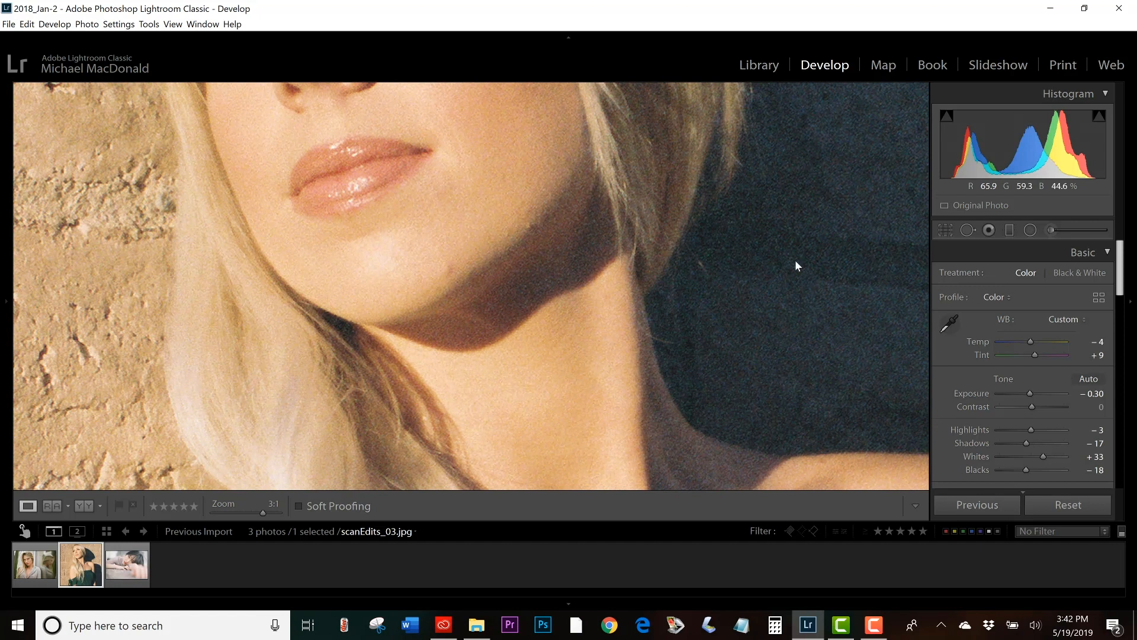
click(988, 230)
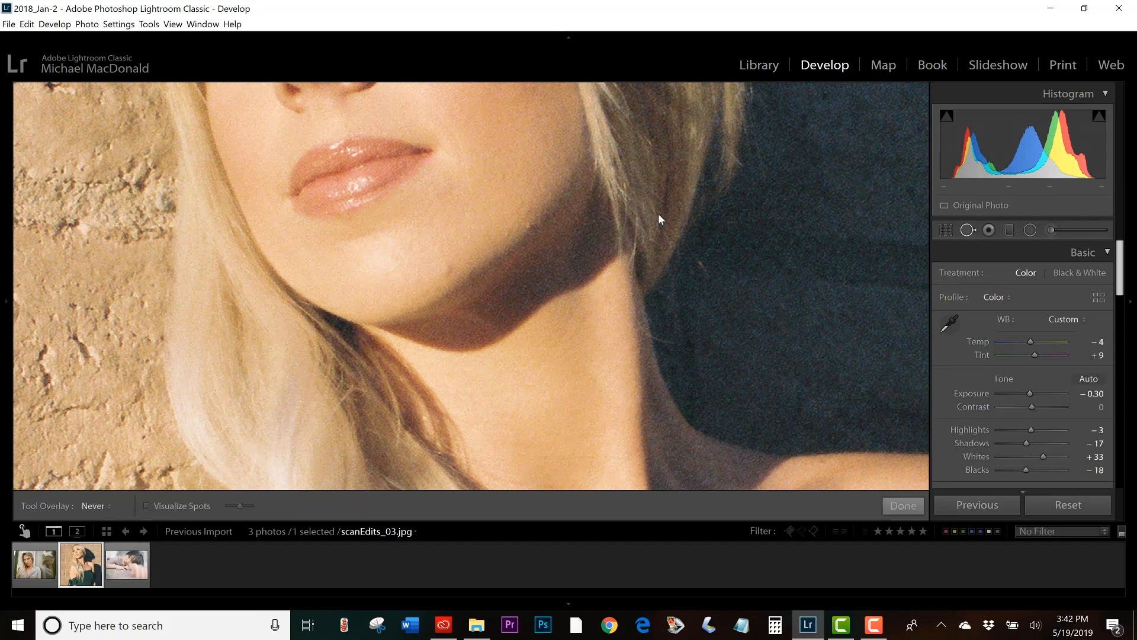
click(450, 266)
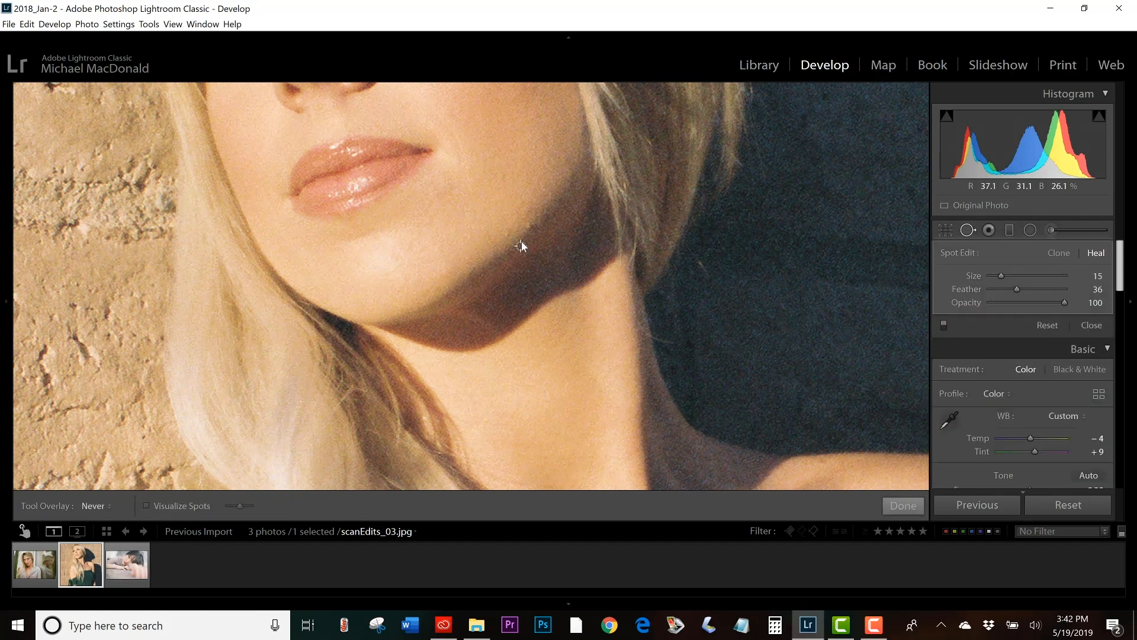
click(530, 227)
click(510, 230)
click(475, 103)
click(479, 224)
key(q)
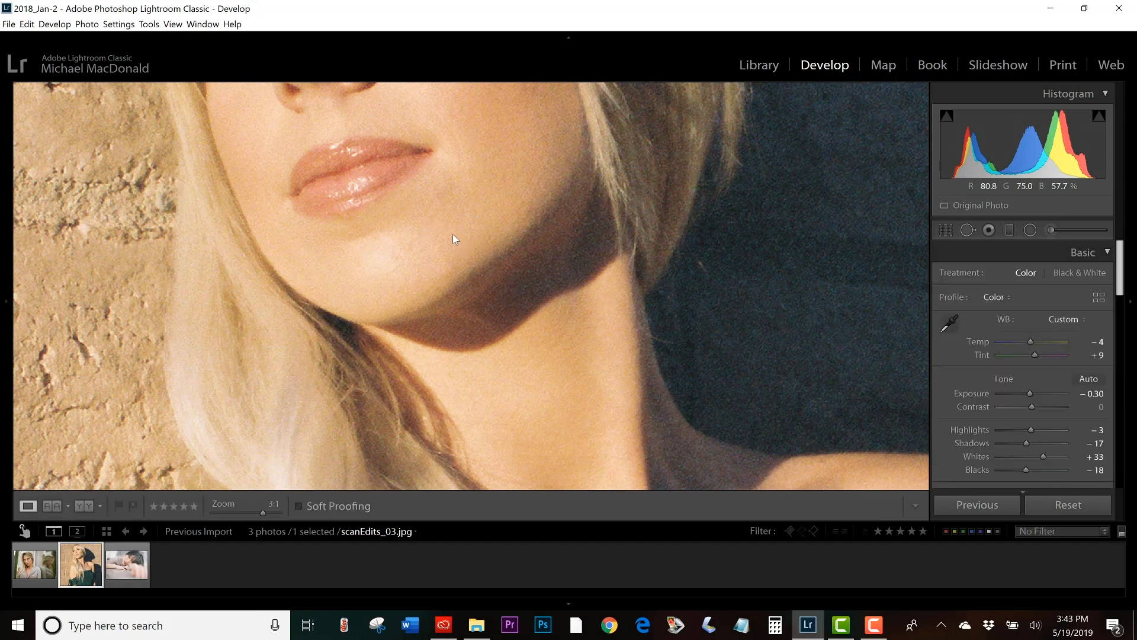
click(453, 234)
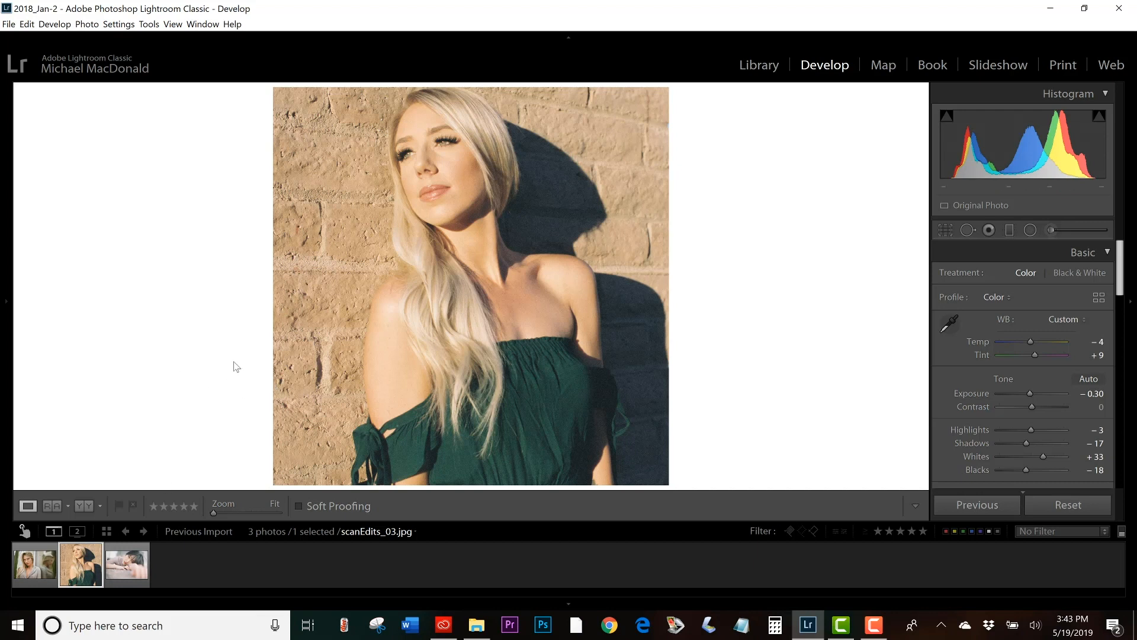
Switch to the next photo, scanEdits_02.jpg, and set its Highlights to -42 and Shadows to -39
key(Right)
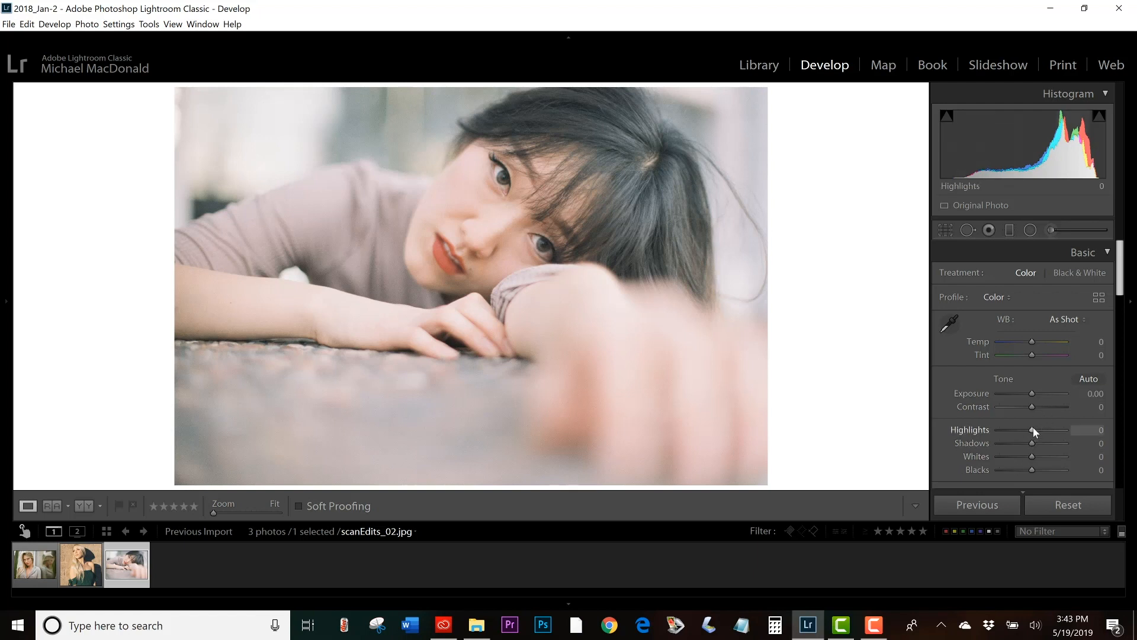
mouse_move(1033, 427)
mouse_down()
mouse_move(1068, 431)
mouse_move(998, 428)
mouse_move(1019, 435)
mouse_up()
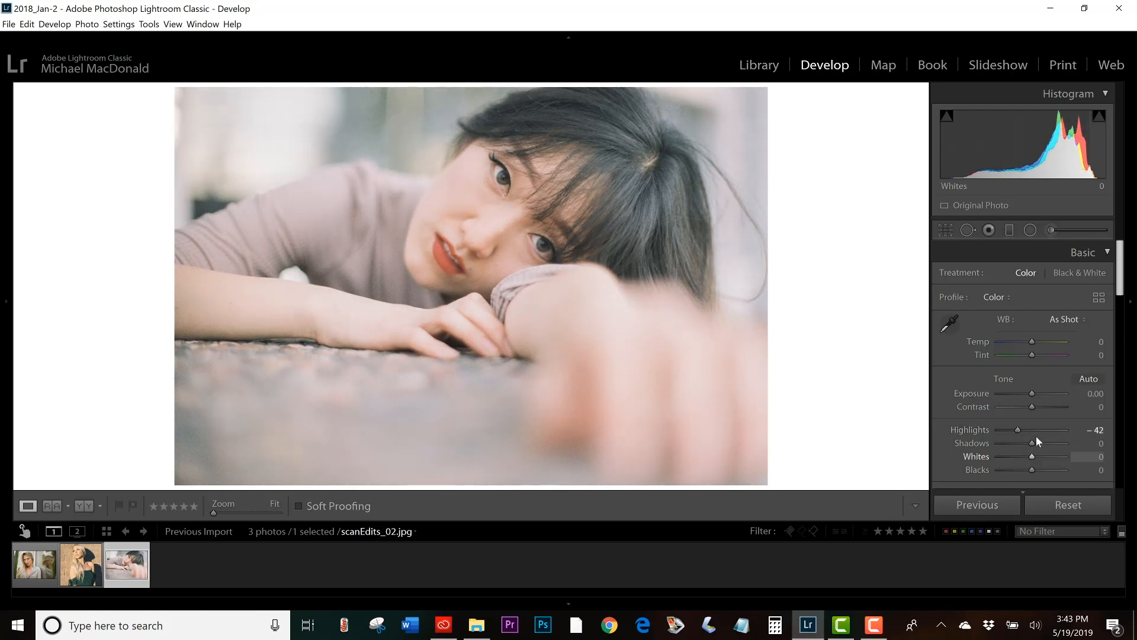
mouse_move(1032, 445)
mouse_down()
mouse_move(989, 432)
mouse_move(1033, 444)
mouse_move(1019, 442)
mouse_up()
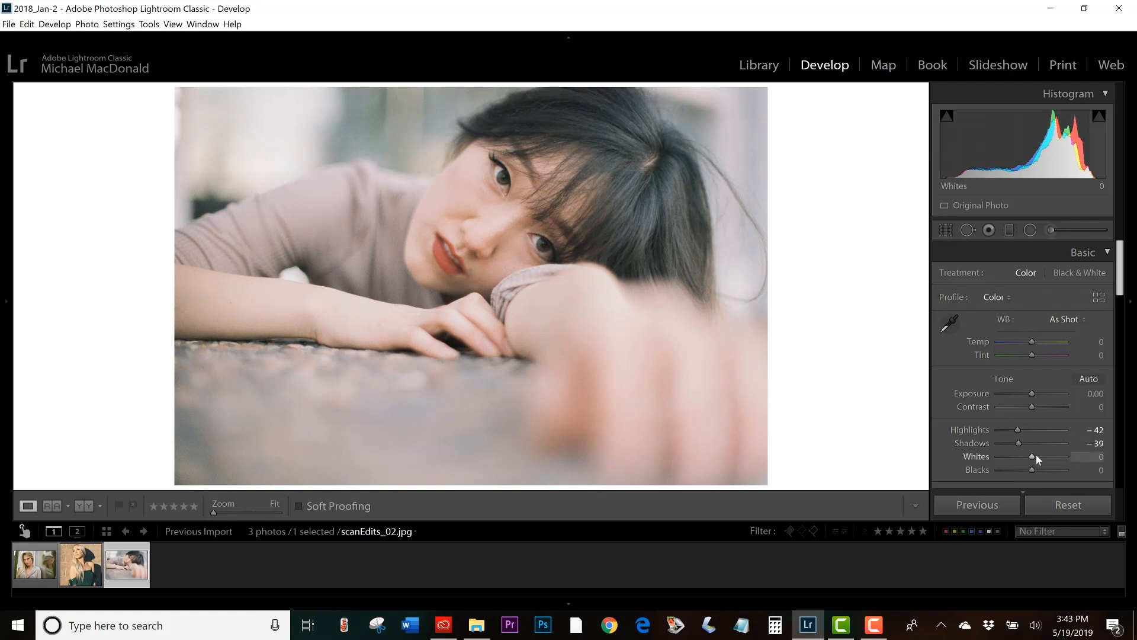
Set the Whites of scanEdits_02.jpg to +39 and its Blacks to -11
key(alt)
mouse_move(1032, 458)
mouse_down()
mouse_move(1056, 464)
mouse_move(1046, 459)
mouse_up()
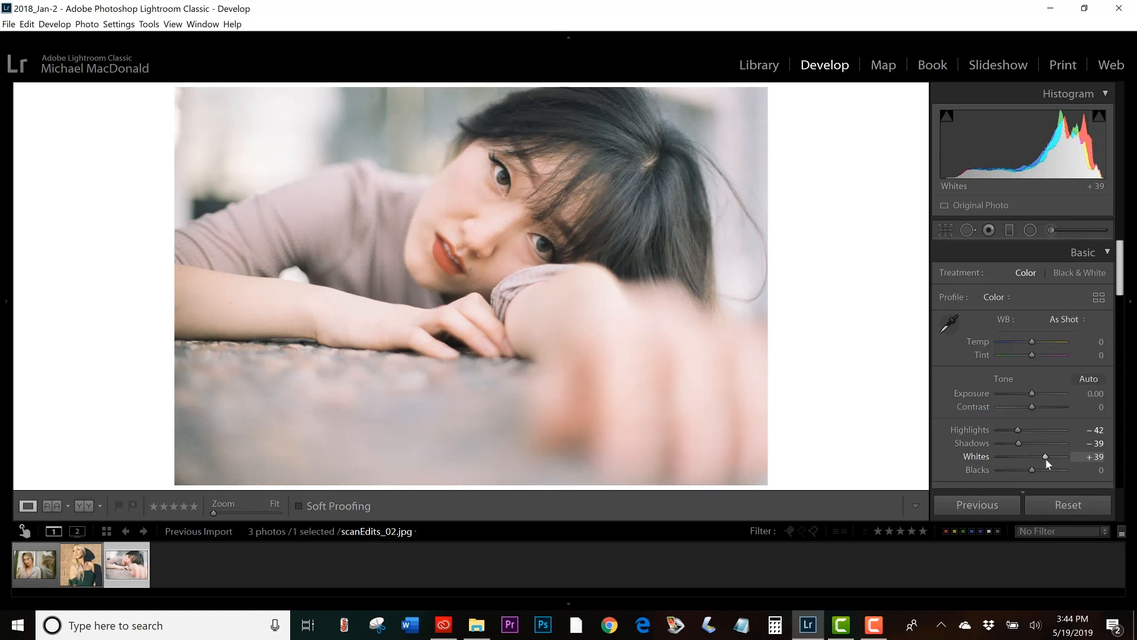
mouse_move(1033, 468)
mouse_down()
mouse_move(1018, 463)
mouse_move(1032, 467)
mouse_up()
Straighten the photo with a crop angle of -1.10 so the surface under the arms runs level
scroll(1007, 356, down, 3)
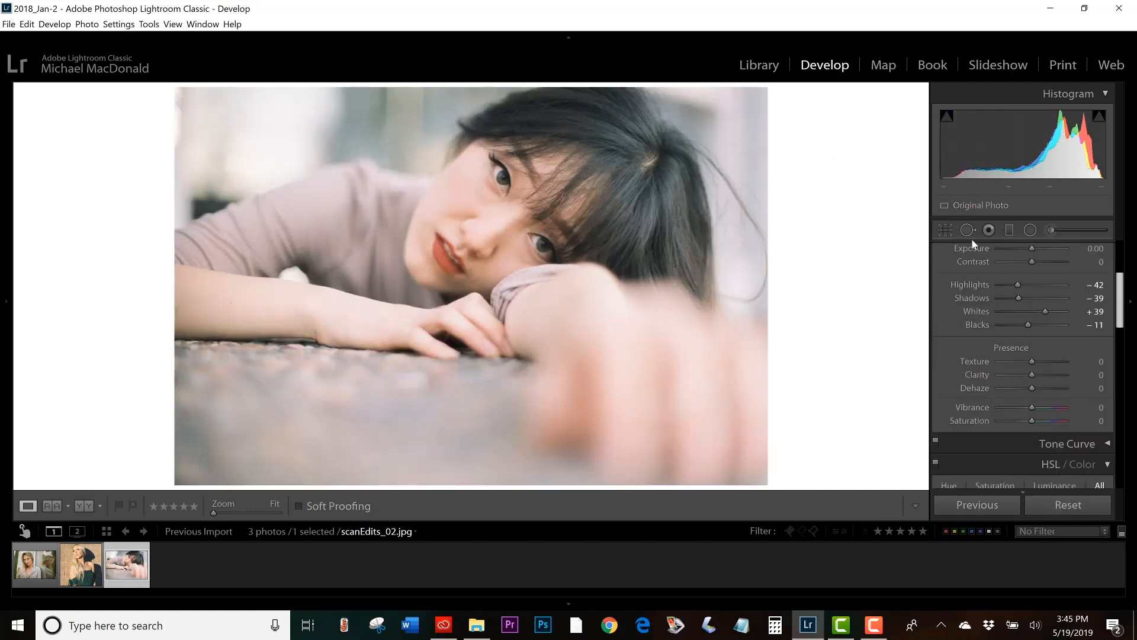
click(946, 231)
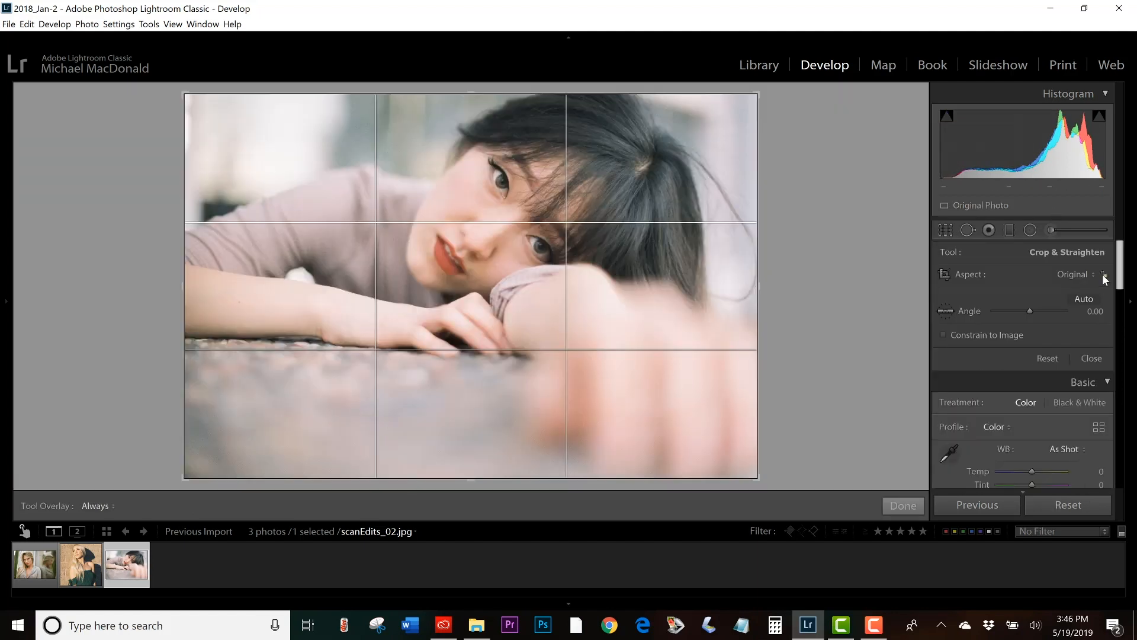
click(1097, 312)
key(Down)
key(Down)
key(Down)
key(Down)
key(Down)
key(Down)
key(Down)
key(Down)
key(Down)
key(Down)
key(Down)
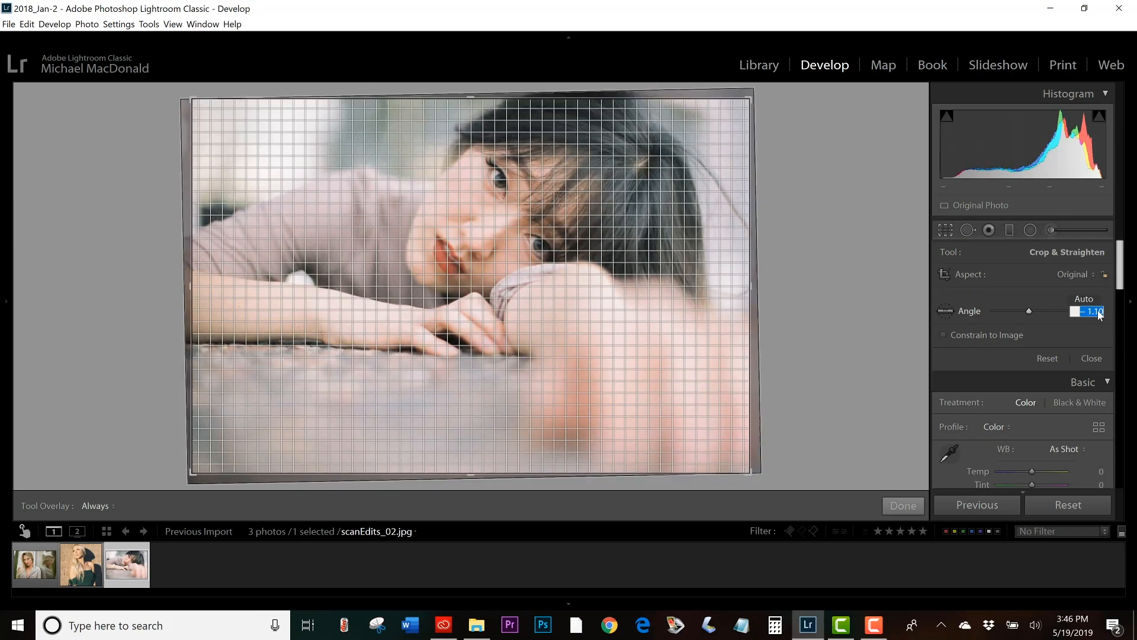
key(Return)
key(Return)
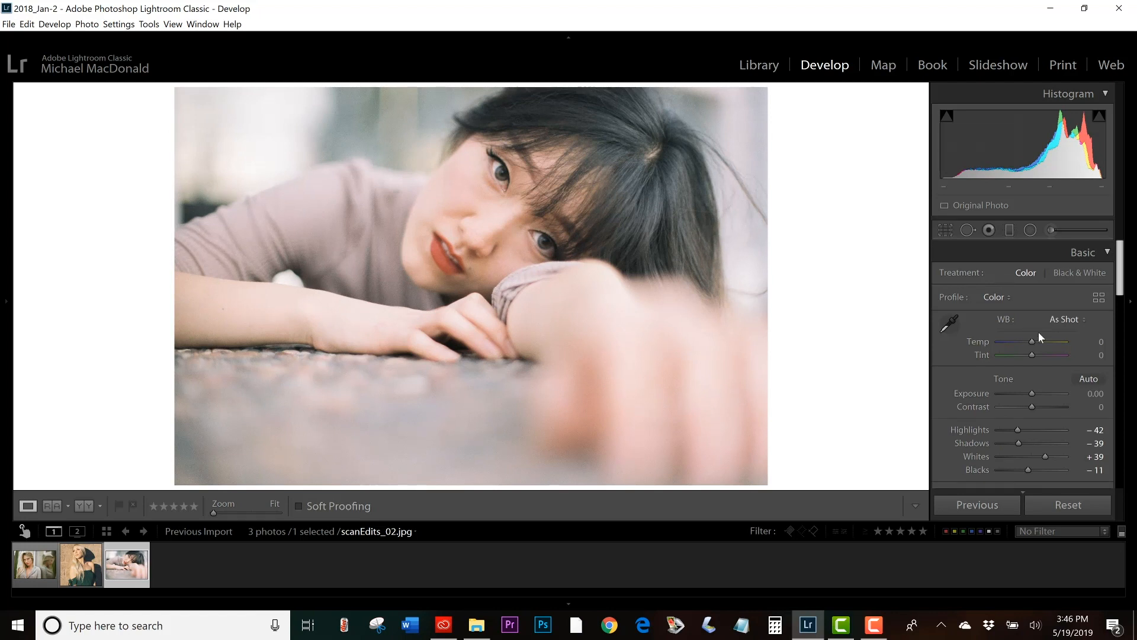
Compare the edited scanEdits_02.jpg repeatedly with its Before view
key(backslash)
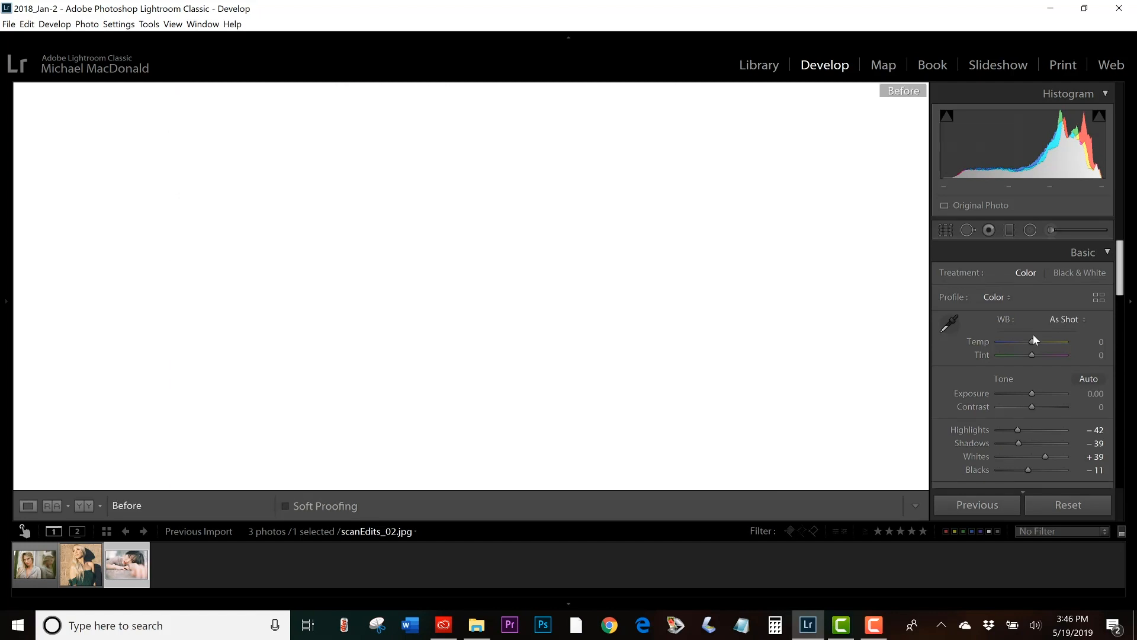
key(backslash)
key(backslash)
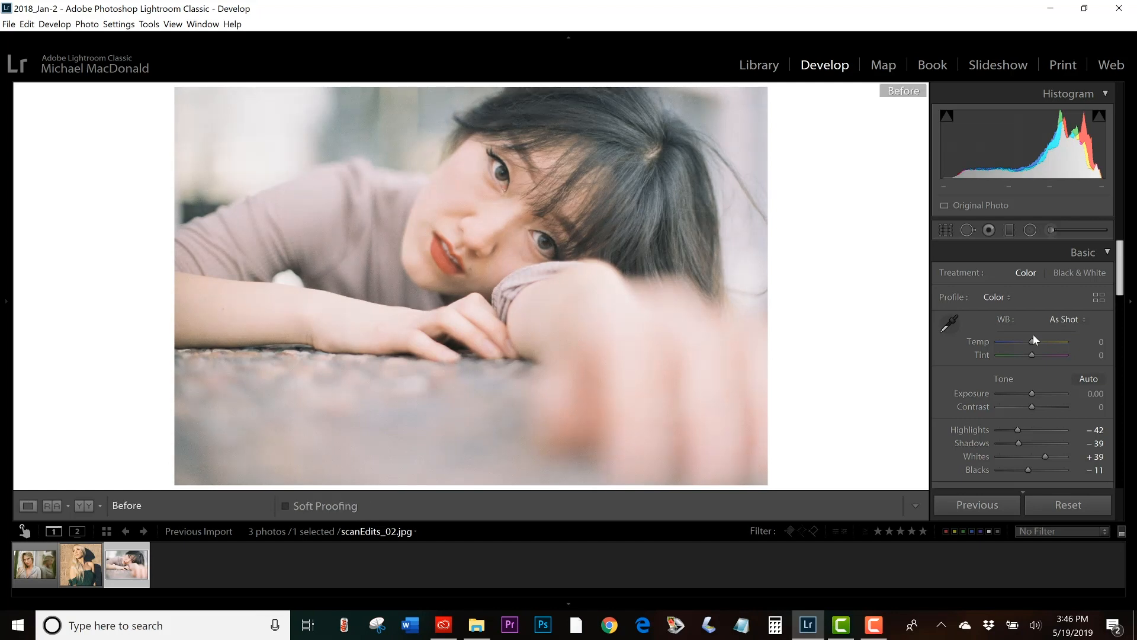
key(backslash)
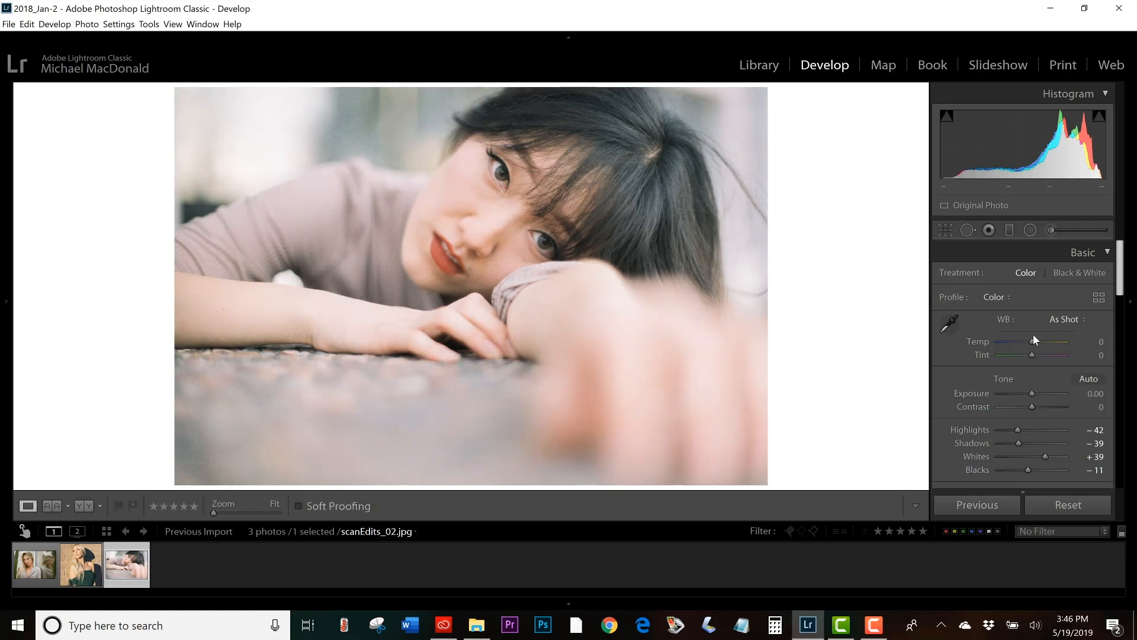
key(backslash)
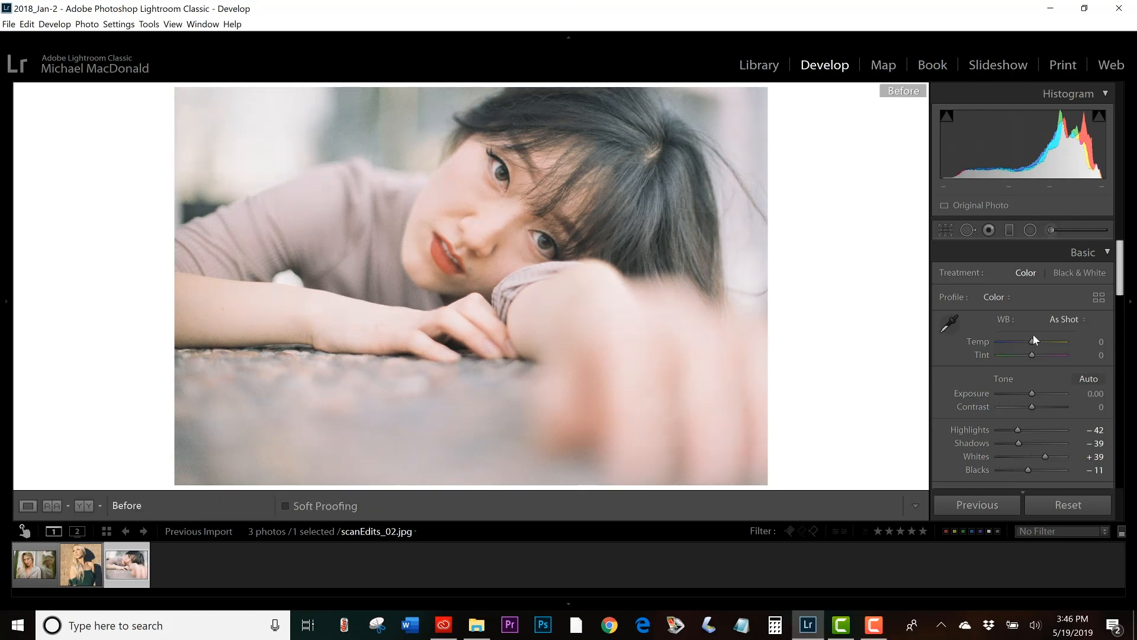
key(backslash)
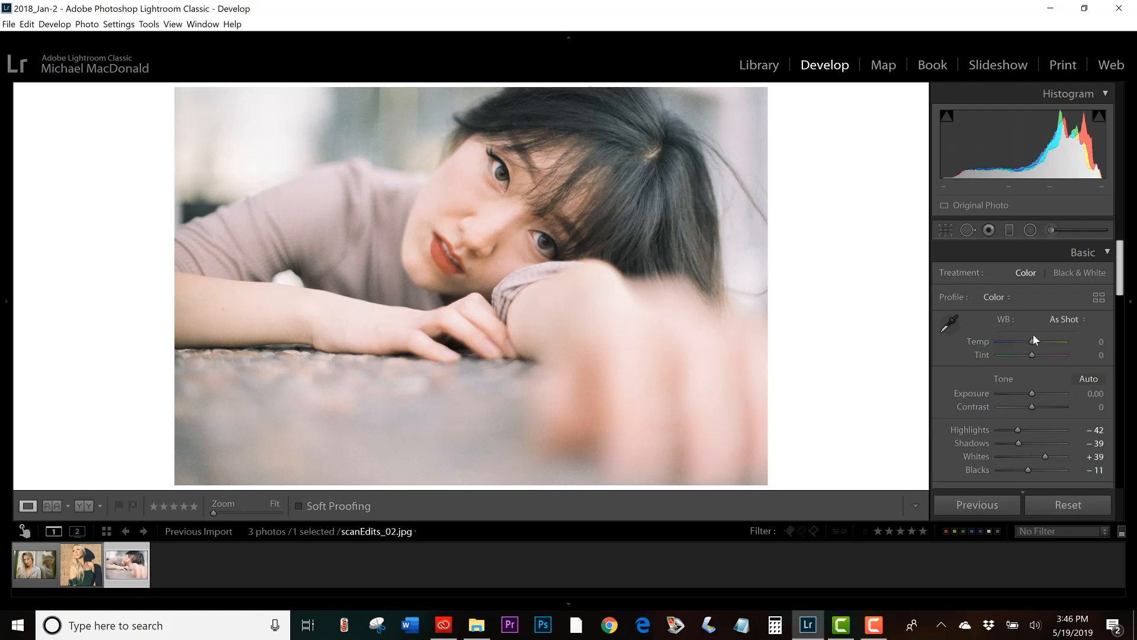
Compare the edited scanEdits_05.jpg, scanEdits_03.jpg and scanEdits_02.jpg one after another with their Before views
scroll(1033, 335, down, 3)
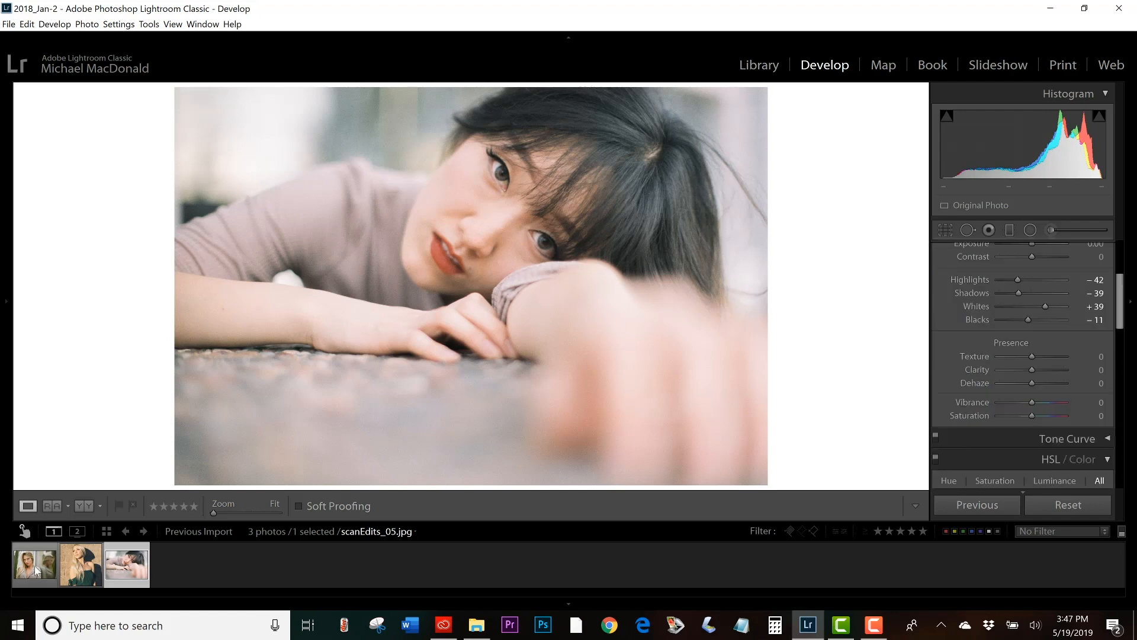
click(35, 568)
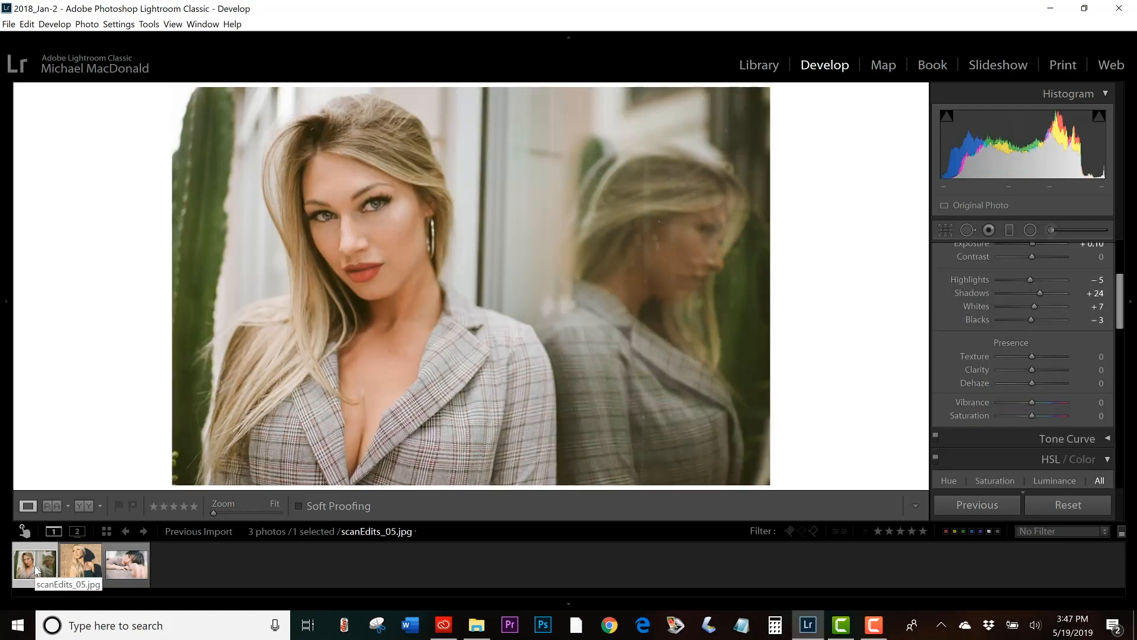
key(backslash)
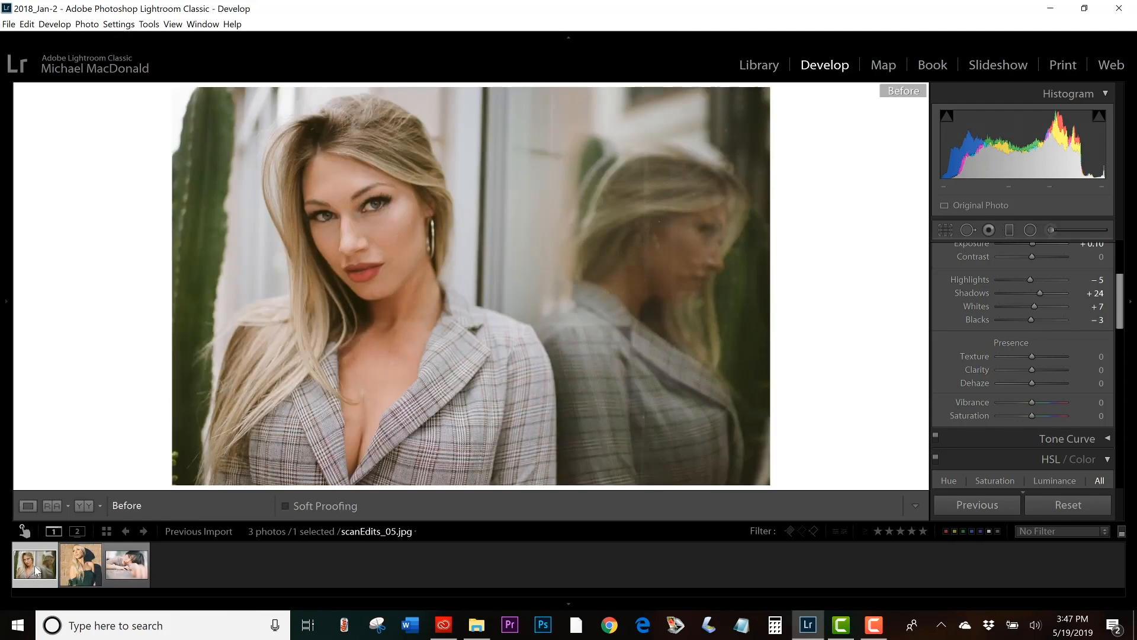
key(backslash)
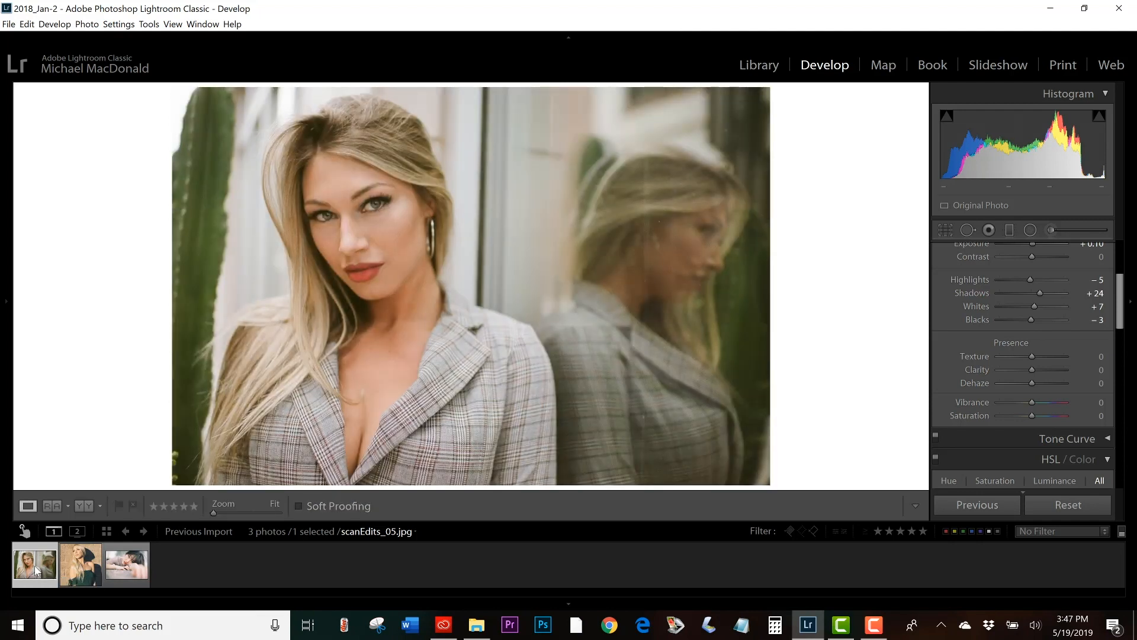
key(Right)
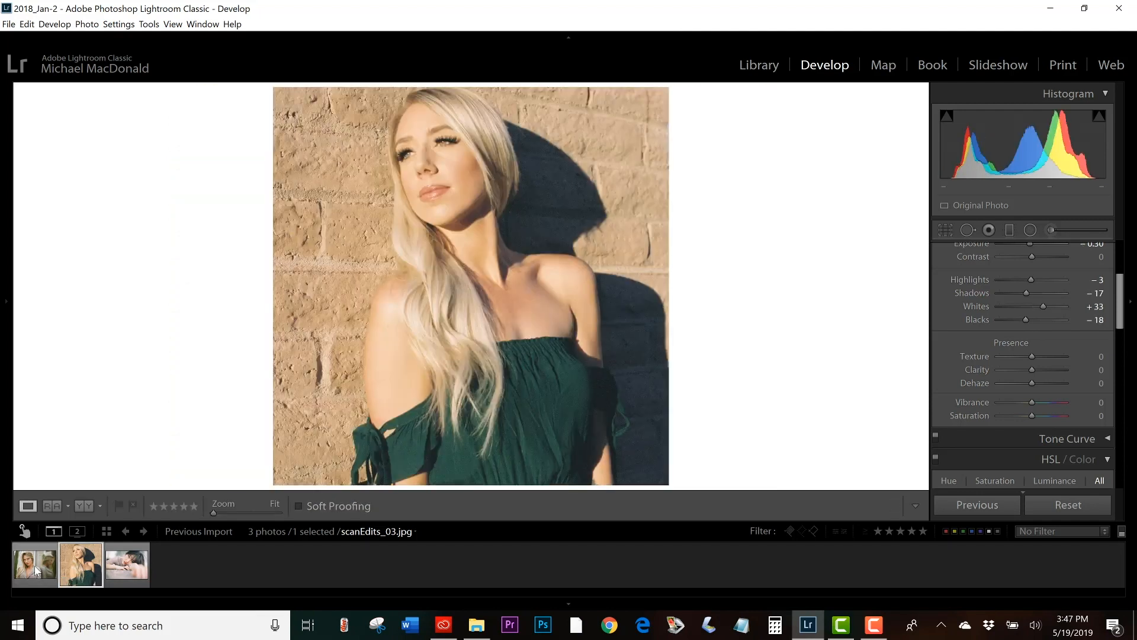
key(backslash)
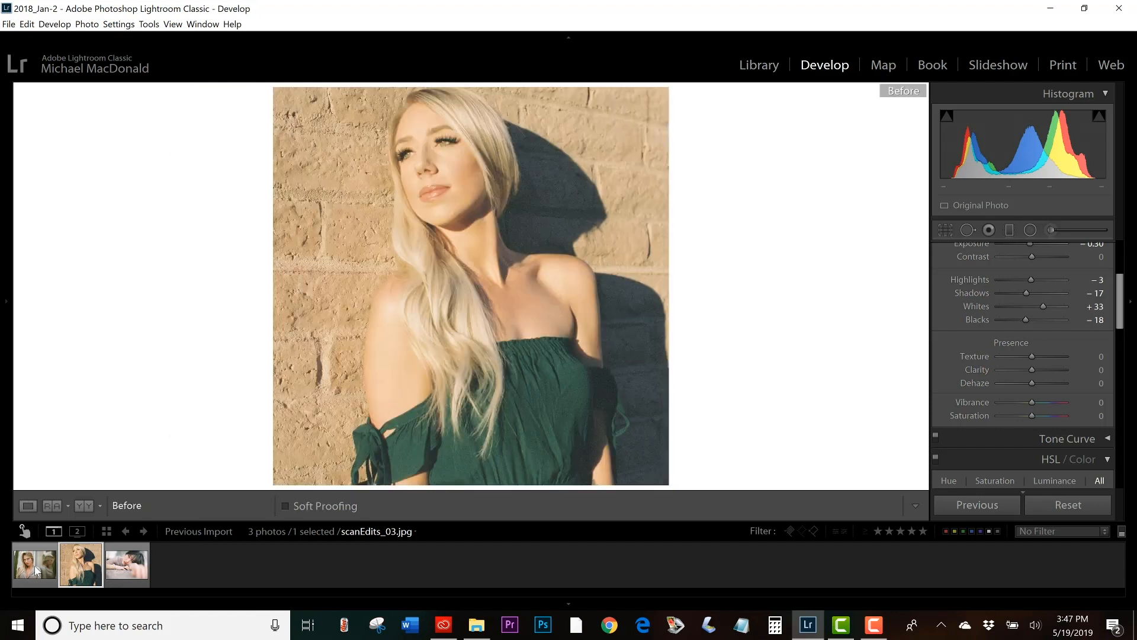
key(backslash)
key(Right)
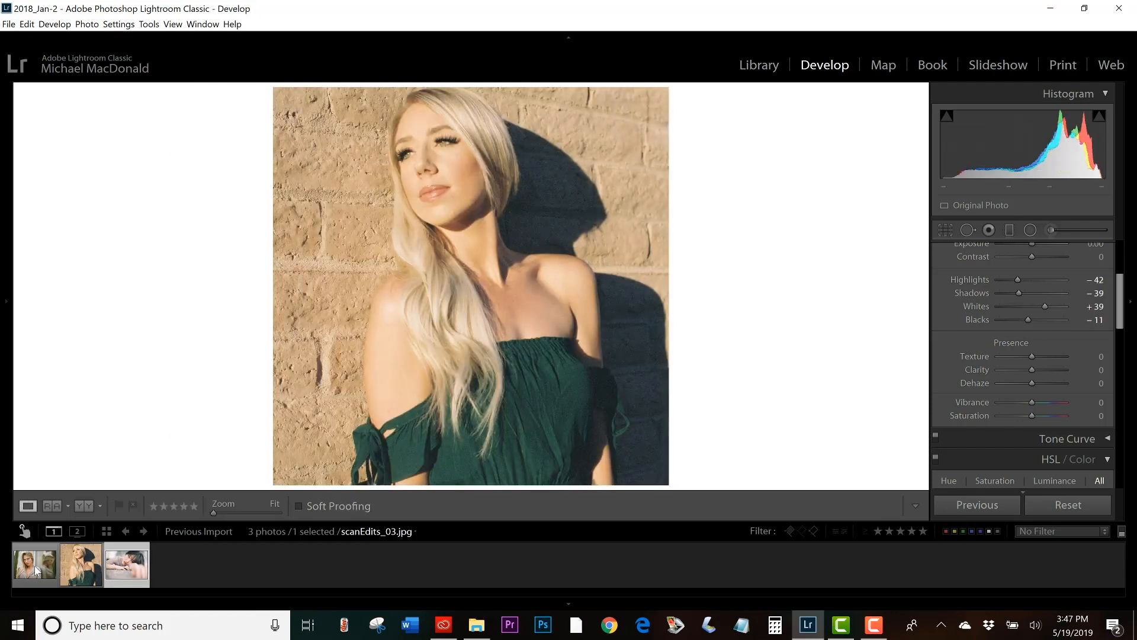
key(backslash)
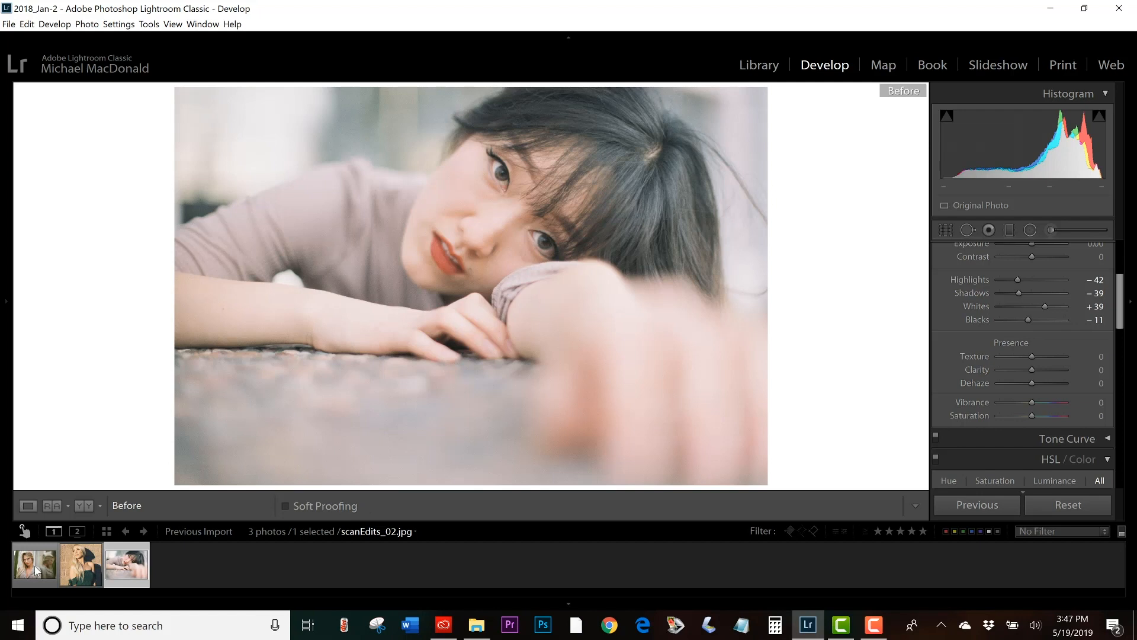
key(backslash)
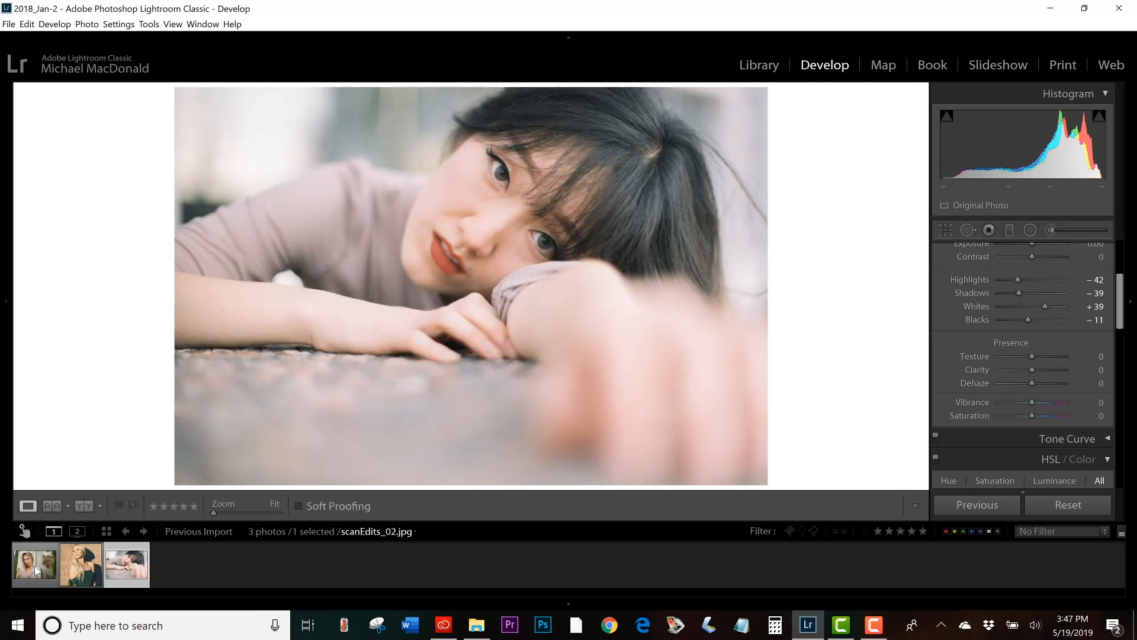